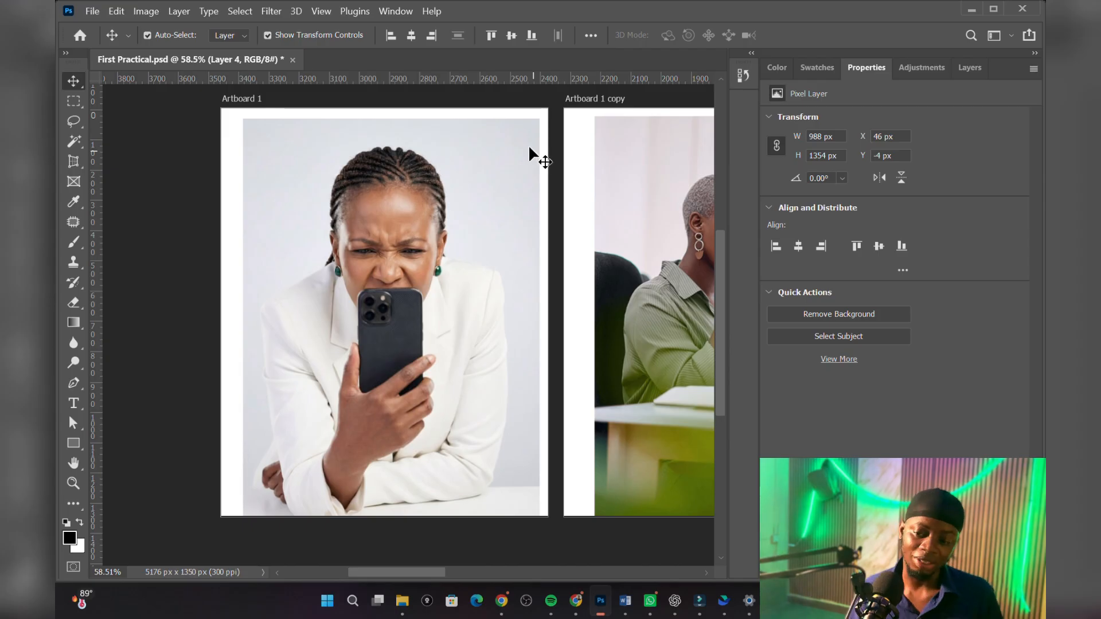
# Select the photo layer of the woman in the white blazer on Artboard 1.
pyautogui.click(202, 202)
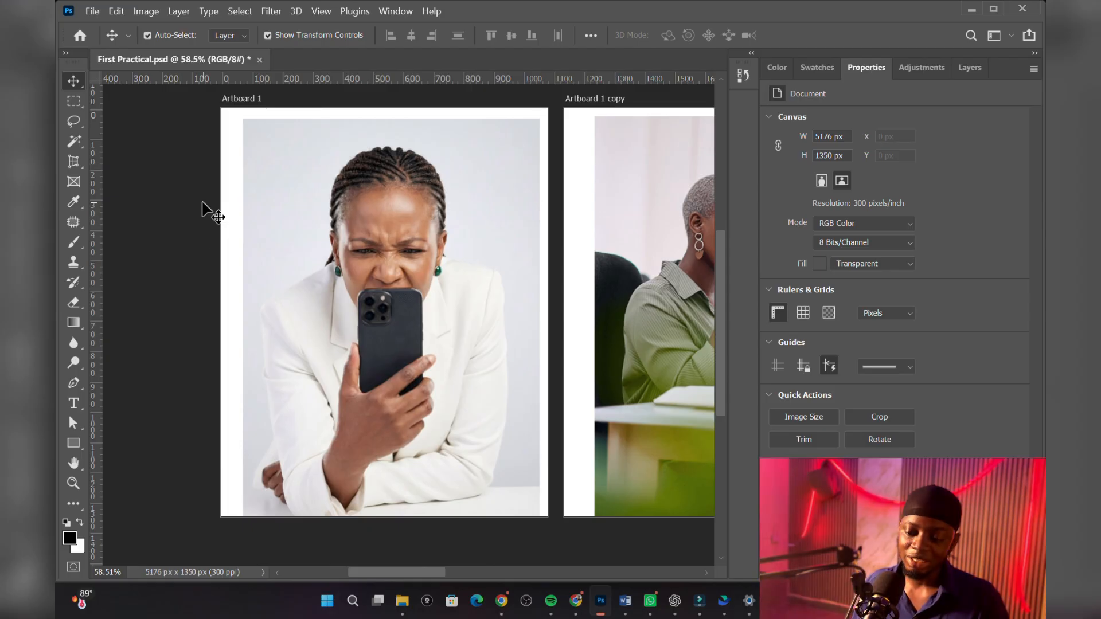
pyautogui.moveTo(368, 570); pyautogui.dragTo(377, 614)
pyautogui.click(324, 331)
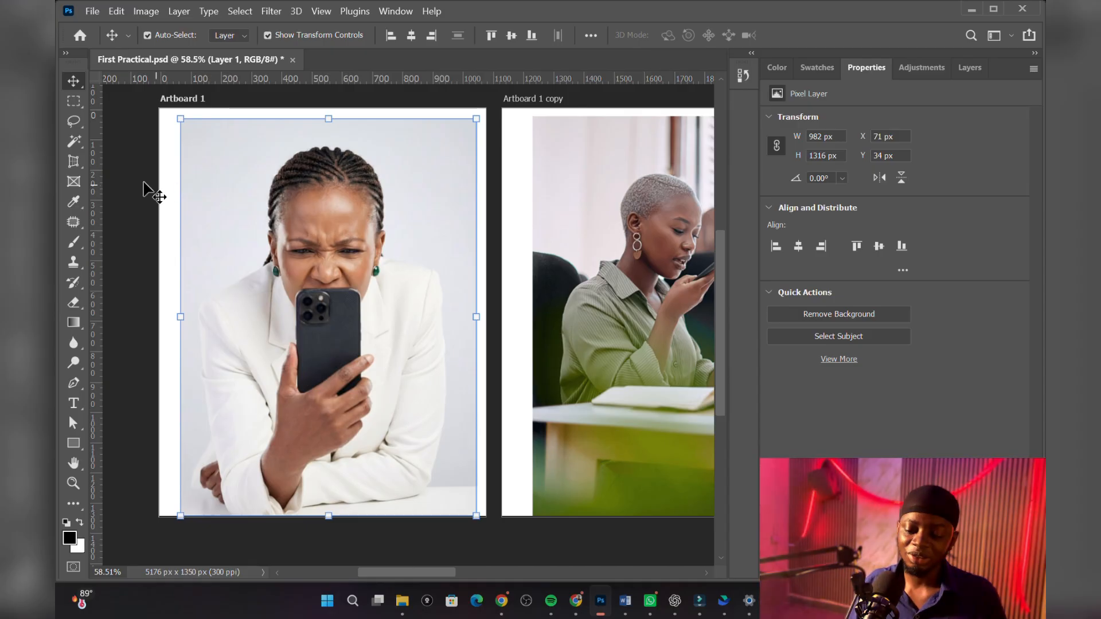
# Try to select the photo's plain backdrop with the Magic Wand at tolerance 32, and clear the selection.
pyautogui.press('w')
pyautogui.click(239, 193)
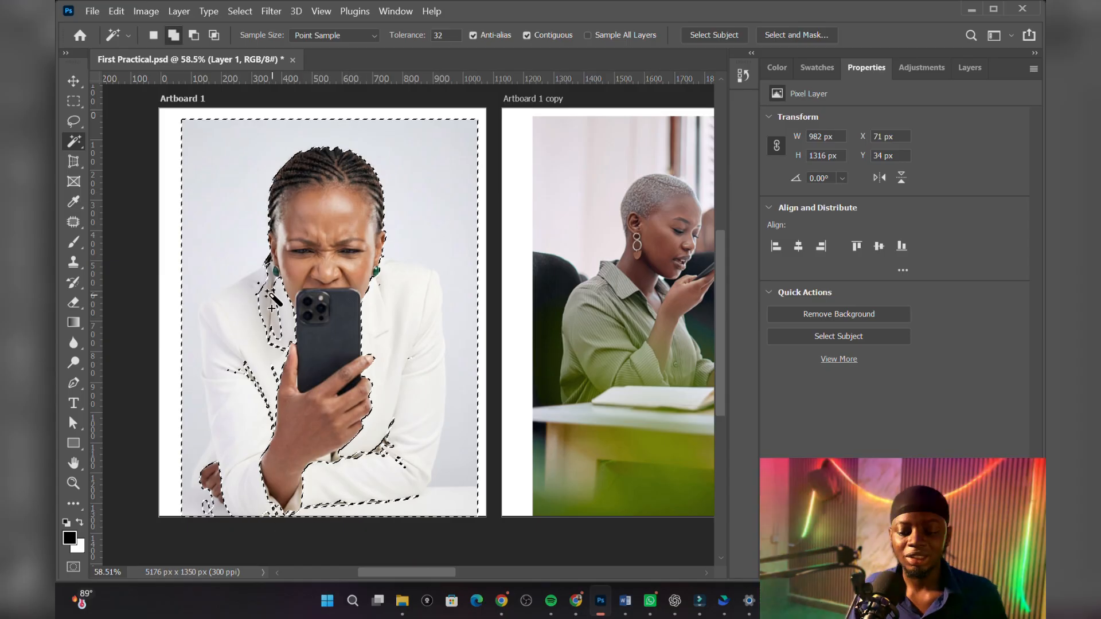
pyautogui.hotkey('ctrl', 'd')
pyautogui.press('v')
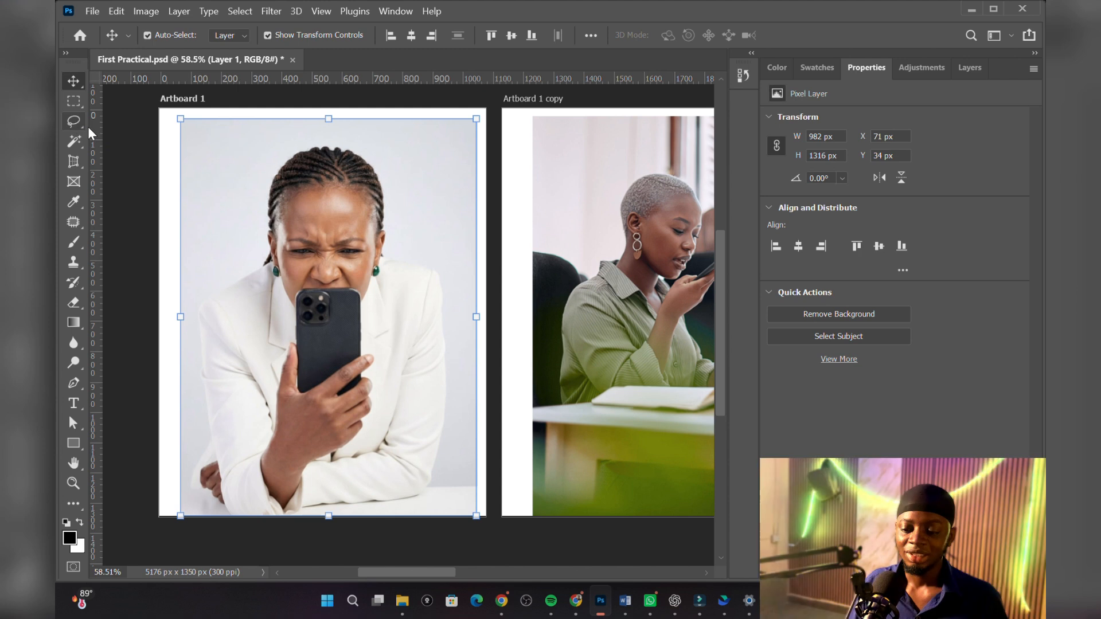
# Try to outline the woman in the white blazer using Object Selection in Lasso mode, and clear the selection.
pyautogui.click(72, 122)
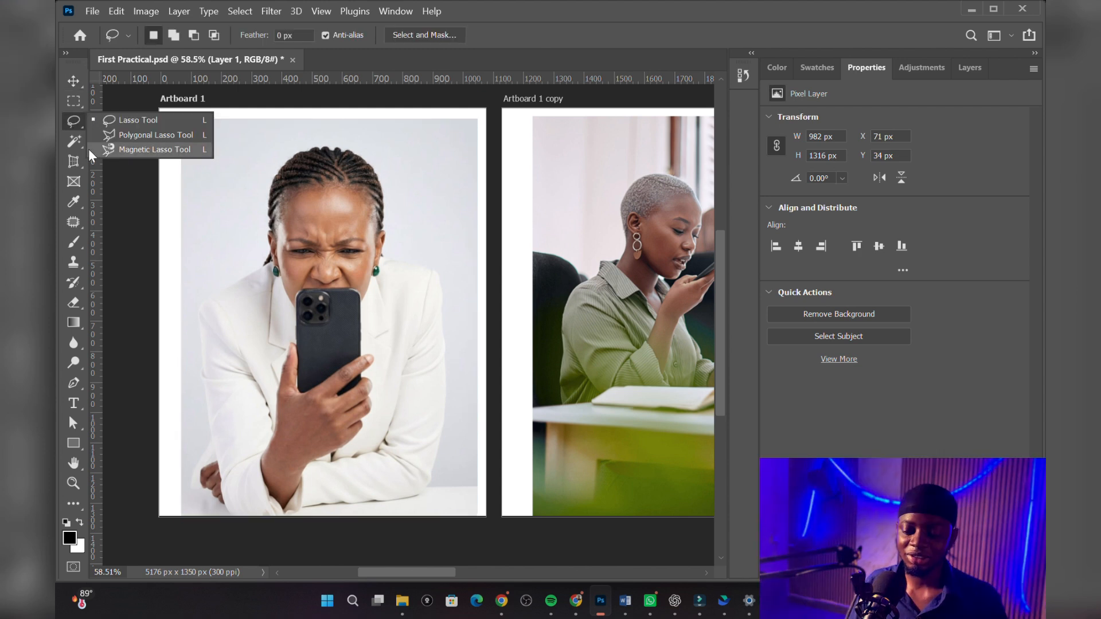
pyautogui.click(73, 141)
pyautogui.click(142, 145)
pyautogui.moveTo(299, 140)
pyautogui.mouseDown()
pyautogui.moveTo(249, 179)
pyautogui.moveTo(227, 290)
pyautogui.mouseUp()
pyautogui.moveTo(173, 410)
pyautogui.mouseDown()
pyautogui.moveTo(282, 568)
pyautogui.moveTo(466, 532)
pyautogui.moveTo(491, 353)
pyautogui.moveTo(463, 207)
pyautogui.moveTo(373, 52)
pyautogui.moveTo(374, 88)
pyautogui.mouseUp()
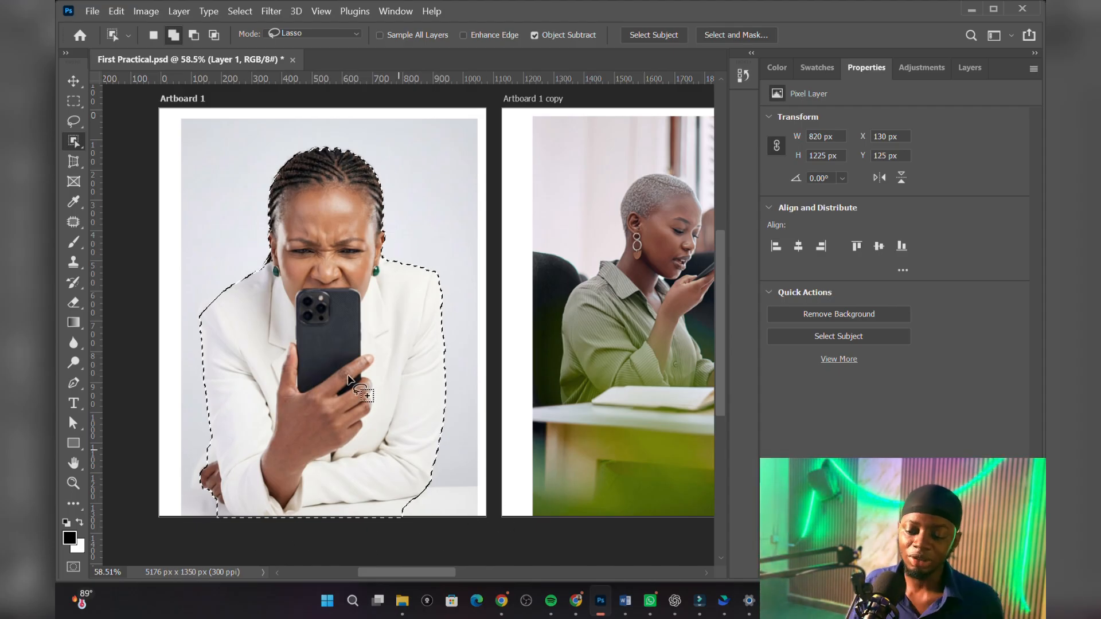
pyautogui.click(74, 80)
pyautogui.press('ctrl')
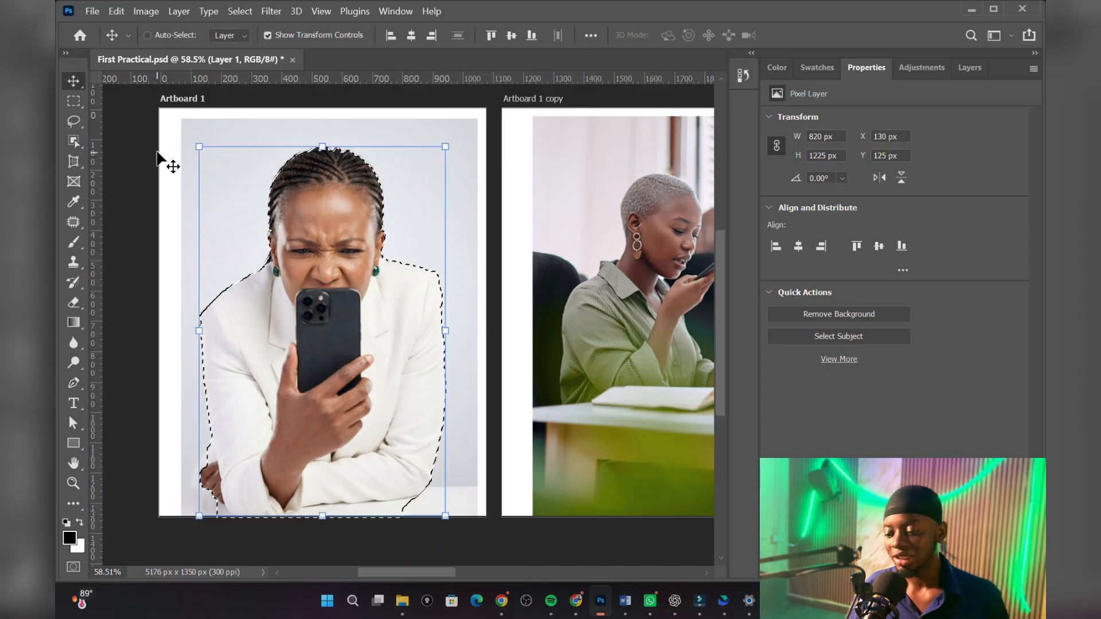
pyautogui.hotkey('ctrl', 'd')
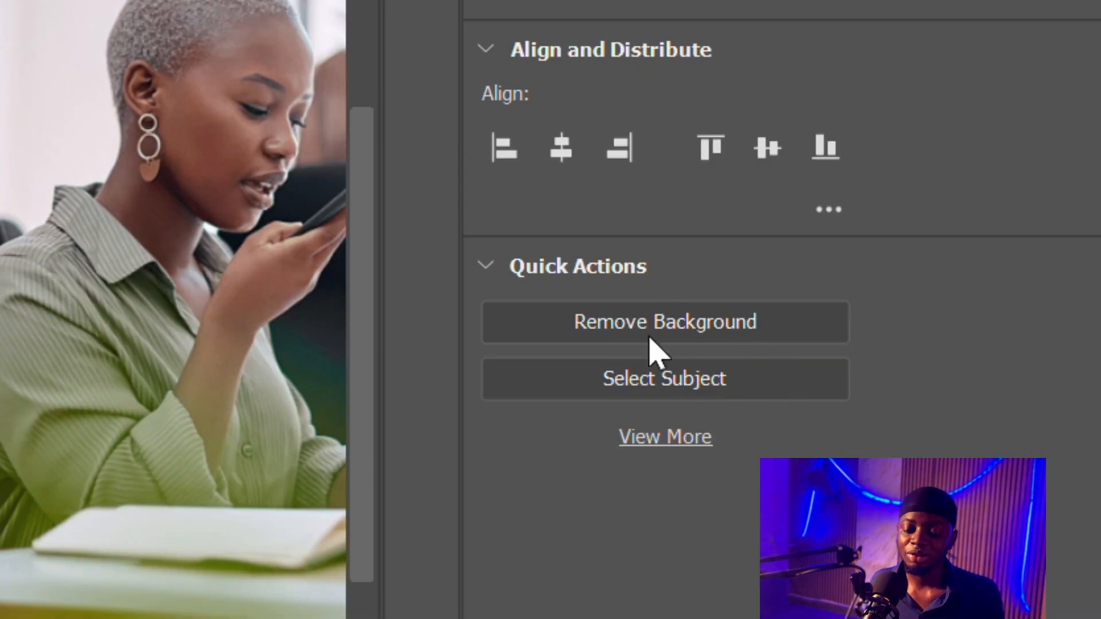
# Remove the background from the Artboard 1 photo and shift the cut-out woman slightly left, to about X 49 px.
pyautogui.click(625, 324)
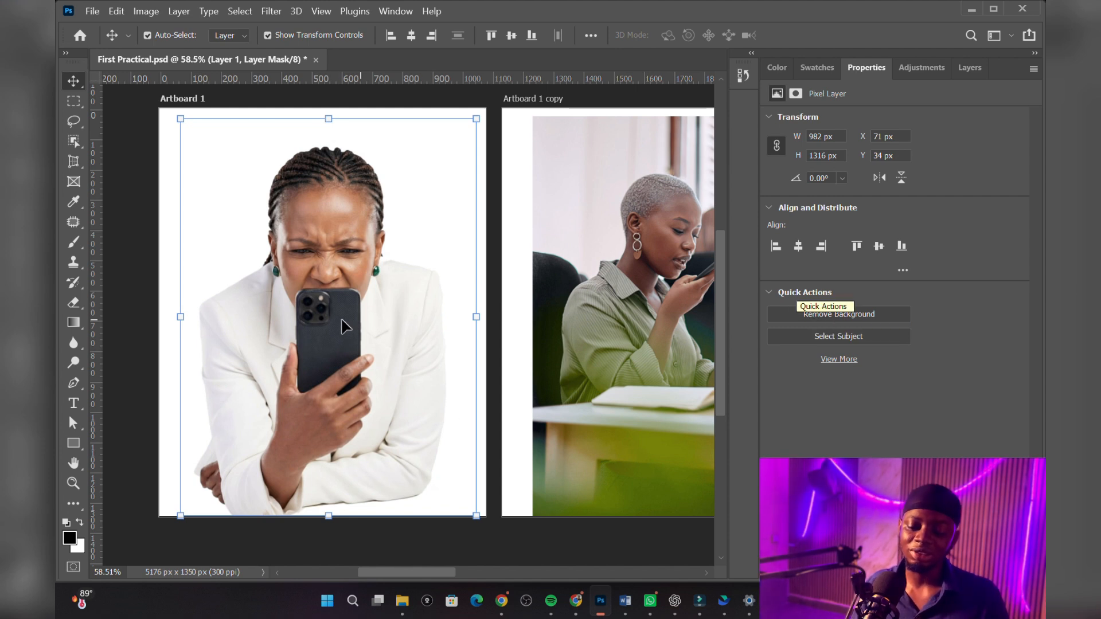
pyautogui.moveTo(349, 310)
pyautogui.mouseDown()
pyautogui.moveTo(401, 310)
pyautogui.moveTo(325, 315)
pyautogui.moveTo(338, 309)
pyautogui.mouseUp()
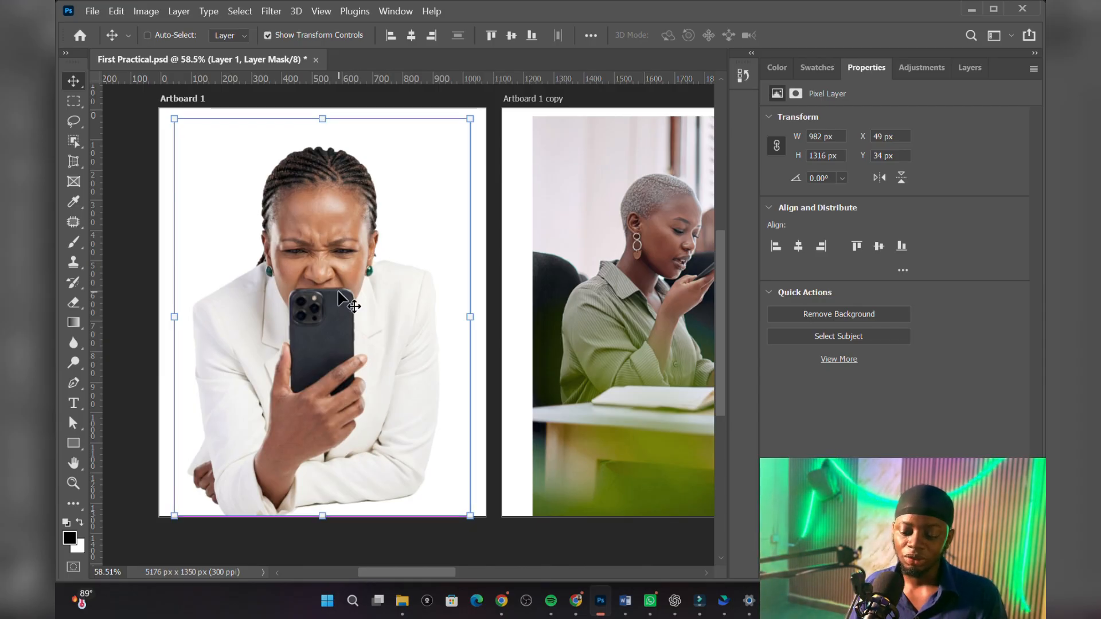
pyautogui.moveTo(425, 304); pyautogui.dragTo(420, 298)
# Select the seated woman and desk on Artboard 1 copy using Object Selection in Lasso mode, adding the tabletop and laptop.
pyautogui.moveTo(395, 572); pyautogui.dragTo(442, 571)
pyautogui.click(409, 380)
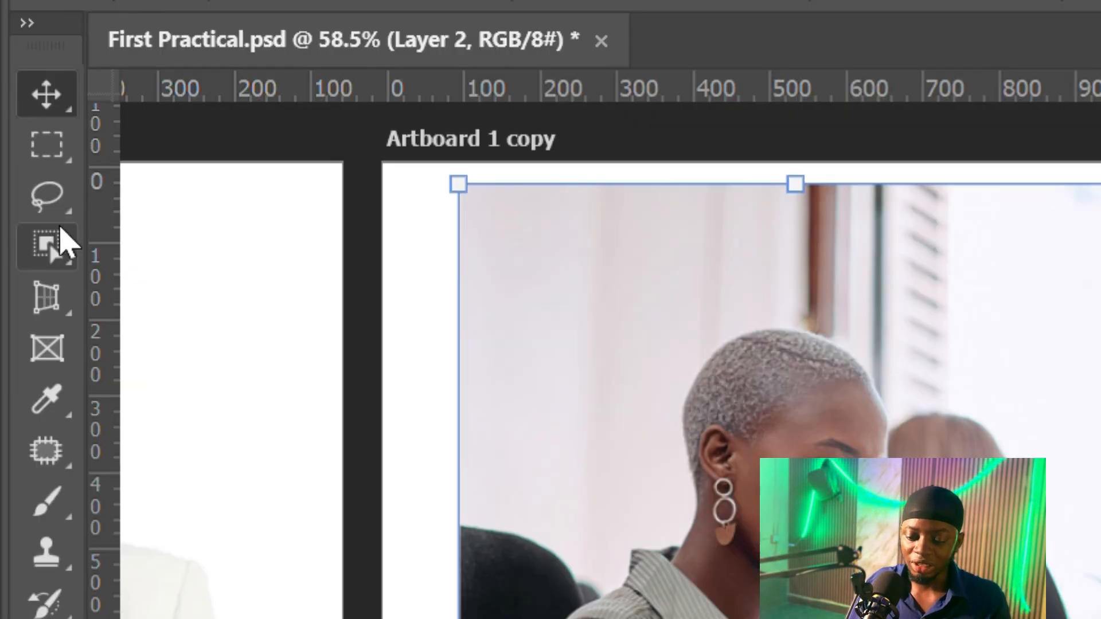
pyautogui.click(73, 141)
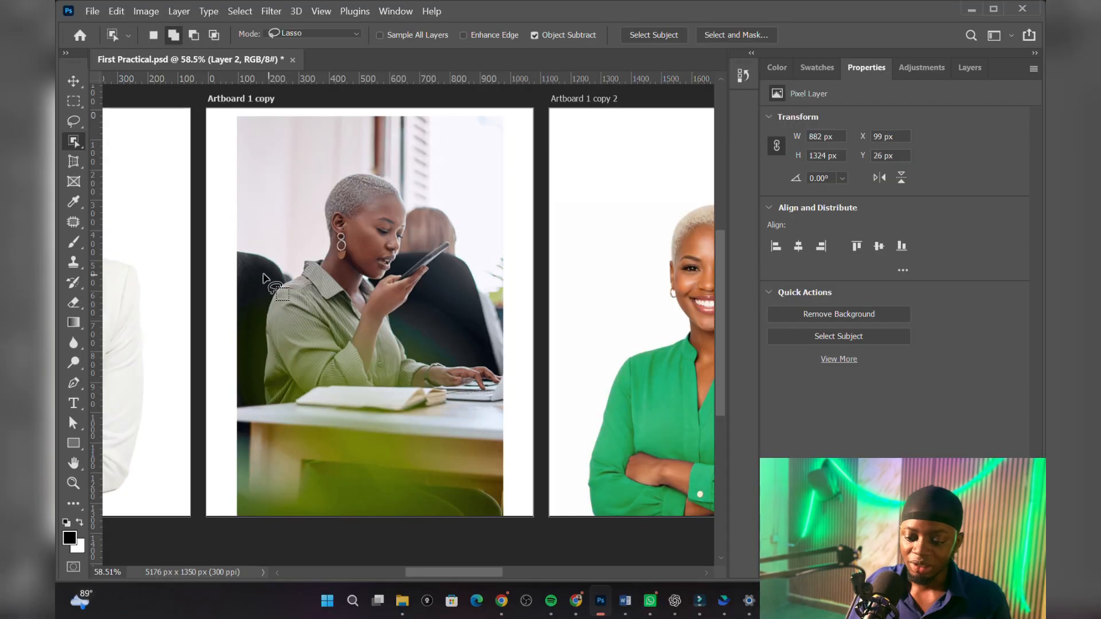
pyautogui.moveTo(233, 404)
pyautogui.mouseDown()
pyautogui.moveTo(266, 396)
pyautogui.moveTo(261, 314)
pyautogui.moveTo(276, 284)
pyautogui.moveTo(337, 233)
pyautogui.moveTo(332, 199)
pyautogui.moveTo(361, 170)
pyautogui.moveTo(403, 202)
pyautogui.mouseUp()
pyautogui.moveTo(435, 238)
pyautogui.mouseDown()
pyautogui.moveTo(458, 248)
pyautogui.moveTo(401, 321)
pyautogui.moveTo(406, 332)
pyautogui.moveTo(431, 364)
pyautogui.moveTo(498, 363)
pyautogui.mouseUp()
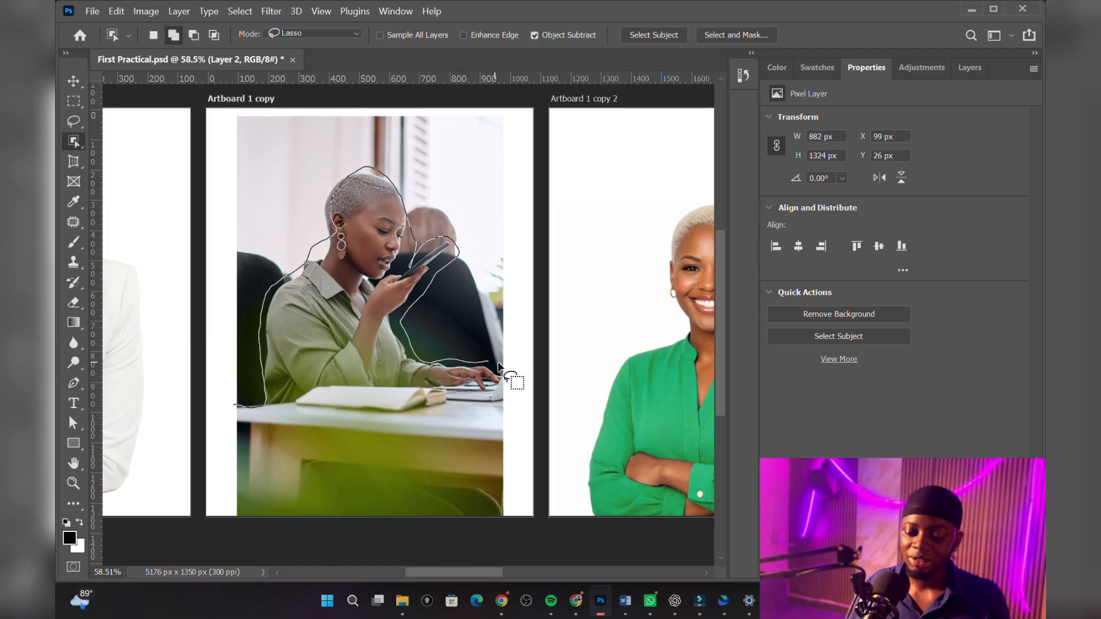
pyautogui.moveTo(516, 483)
pyautogui.mouseDown()
pyautogui.moveTo(503, 513)
pyautogui.moveTo(406, 518)
pyautogui.moveTo(224, 503)
pyautogui.moveTo(256, 376)
pyautogui.mouseUp()
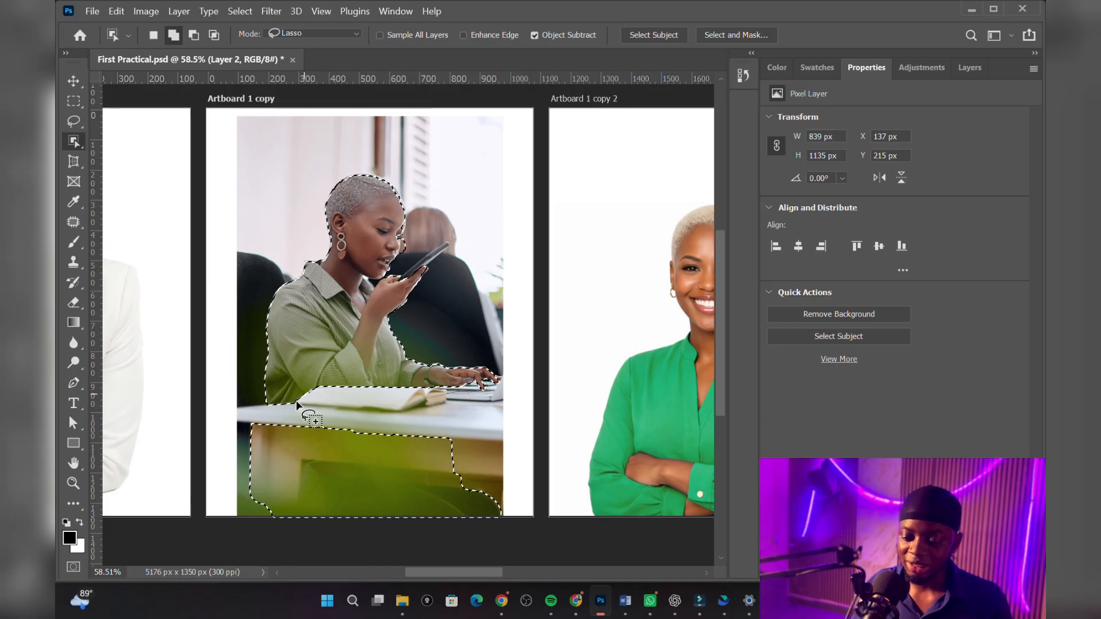
pyautogui.moveTo(256, 406)
pyautogui.mouseDown()
pyautogui.moveTo(229, 409)
pyautogui.moveTo(270, 426)
pyautogui.moveTo(282, 408)
pyautogui.mouseUp()
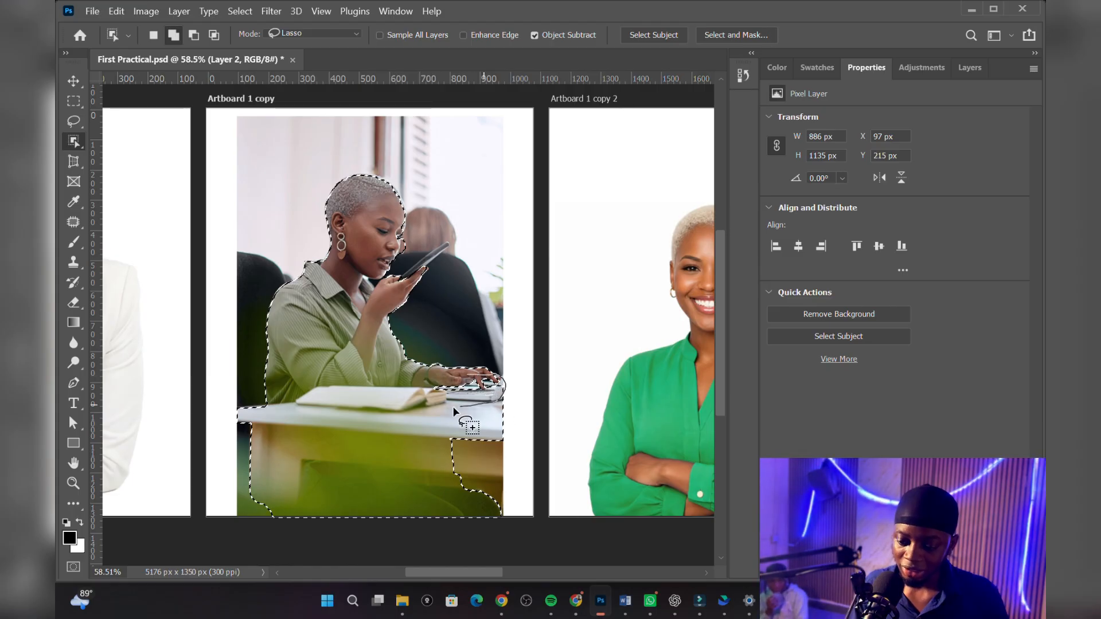
pyautogui.moveTo(412, 399); pyautogui.dragTo(414, 402)
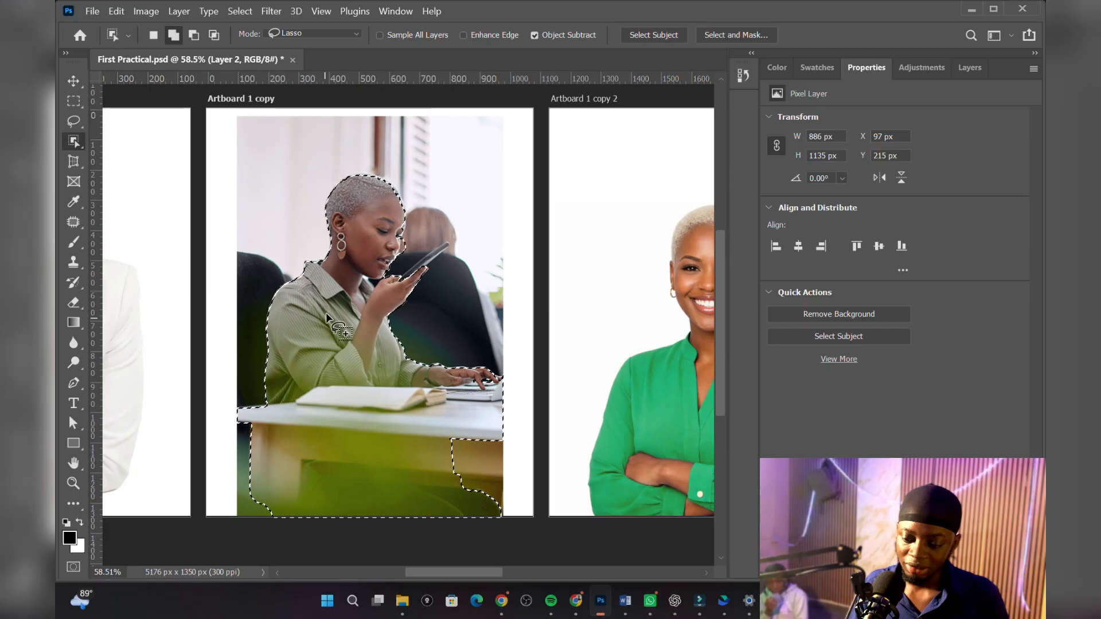
# Subtract the dark gap between the woman's chin, collar and raised hand from the selection.
pyautogui.scroll(6, 398, 283)
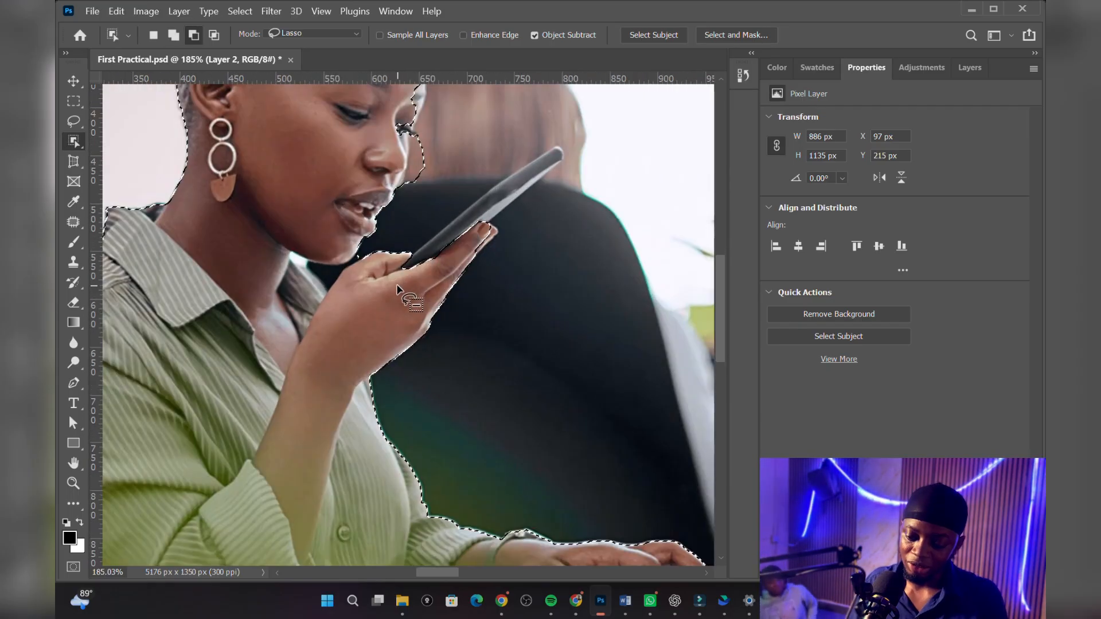
pyautogui.scroll(2, 353, 281)
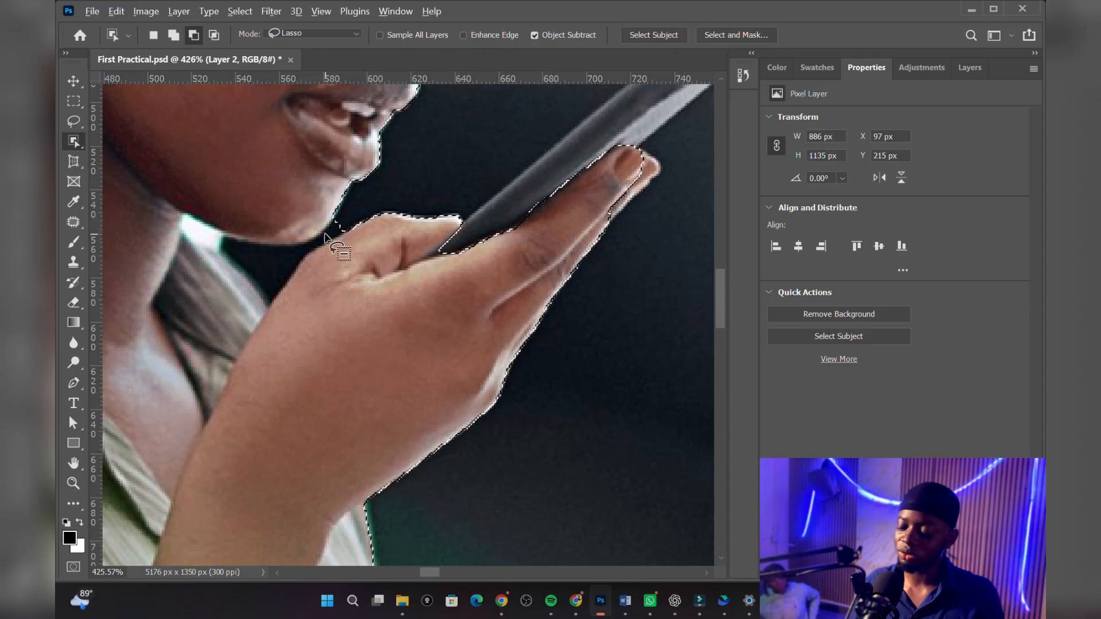
pyautogui.press('shift')
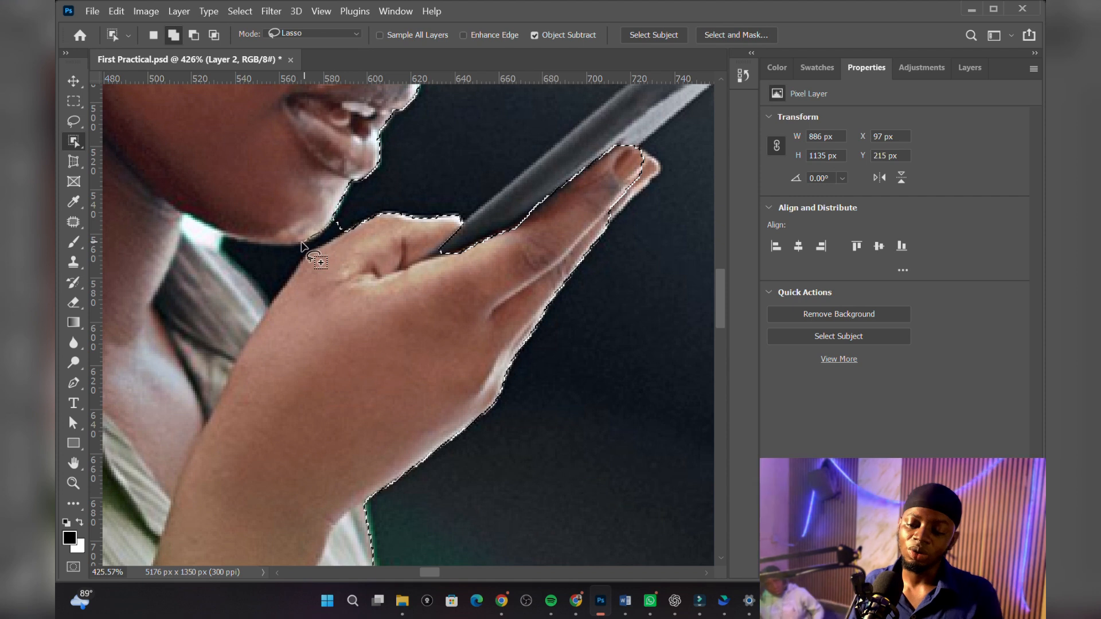
pyautogui.moveTo(277, 246)
pyautogui.mouseDown()
pyautogui.moveTo(220, 243)
pyautogui.moveTo(237, 285)
pyautogui.mouseUp()
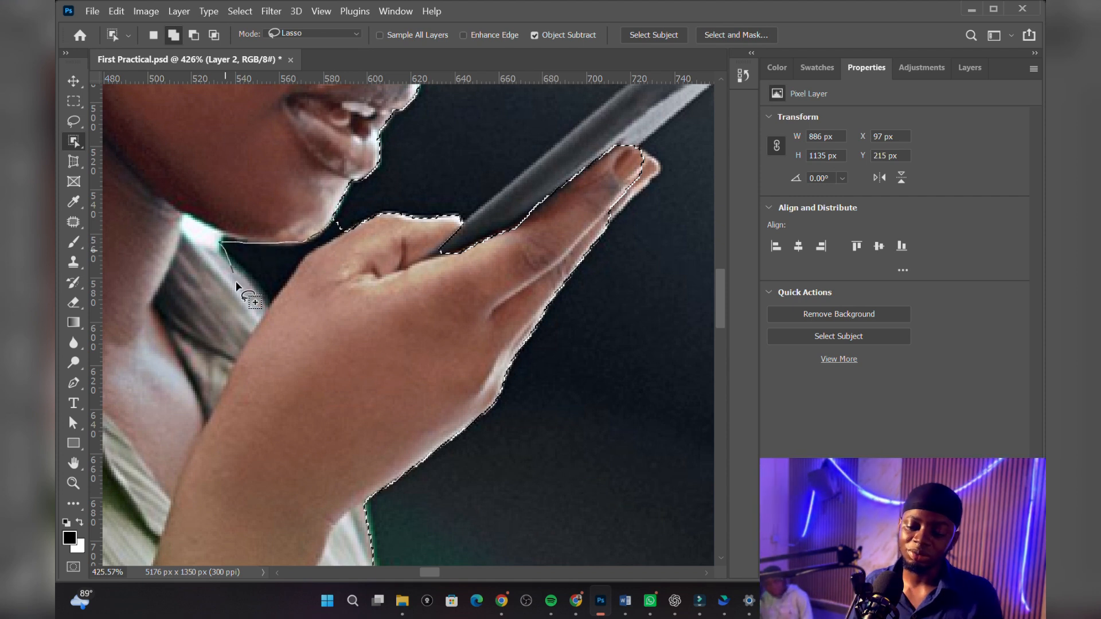
pyautogui.moveTo(331, 246); pyautogui.dragTo(346, 235)
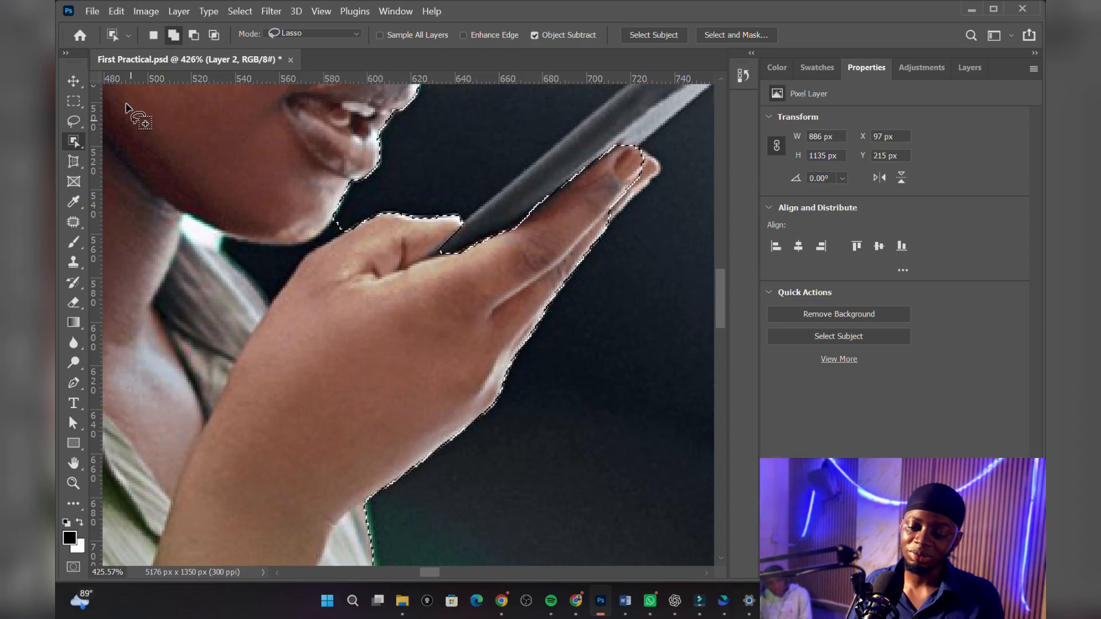
pyautogui.click(194, 35)
pyautogui.moveTo(338, 226)
pyautogui.mouseDown()
pyautogui.moveTo(228, 238)
pyautogui.moveTo(247, 275)
pyautogui.mouseUp()
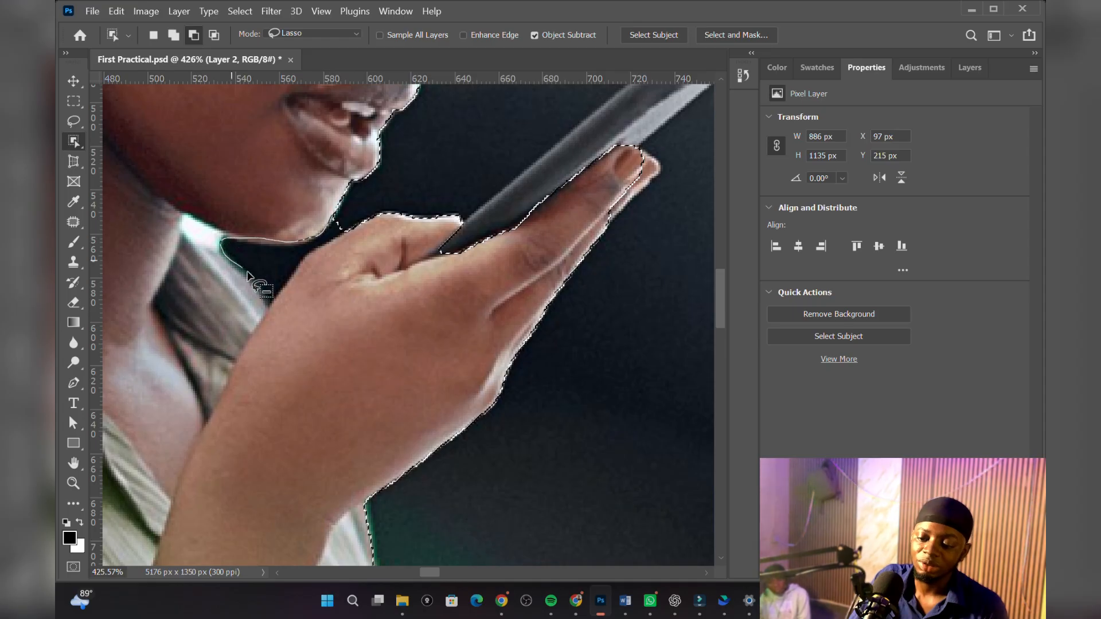
pyautogui.moveTo(311, 257); pyautogui.dragTo(337, 225)
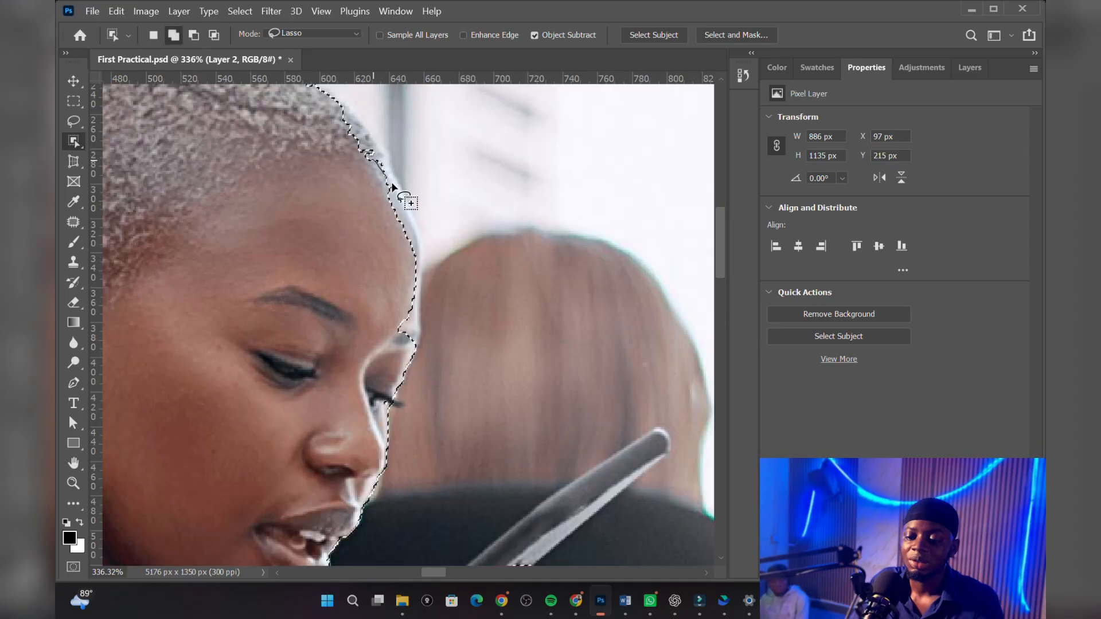
# Add the missed strip along the forehead and front hairline to the selection with the Lasso tool.
pyautogui.moveTo(387, 177)
pyautogui.mouseDown()
pyautogui.moveTo(427, 267)
pyautogui.moveTo(421, 356)
pyautogui.moveTo(317, 305)
pyautogui.mouseUp()
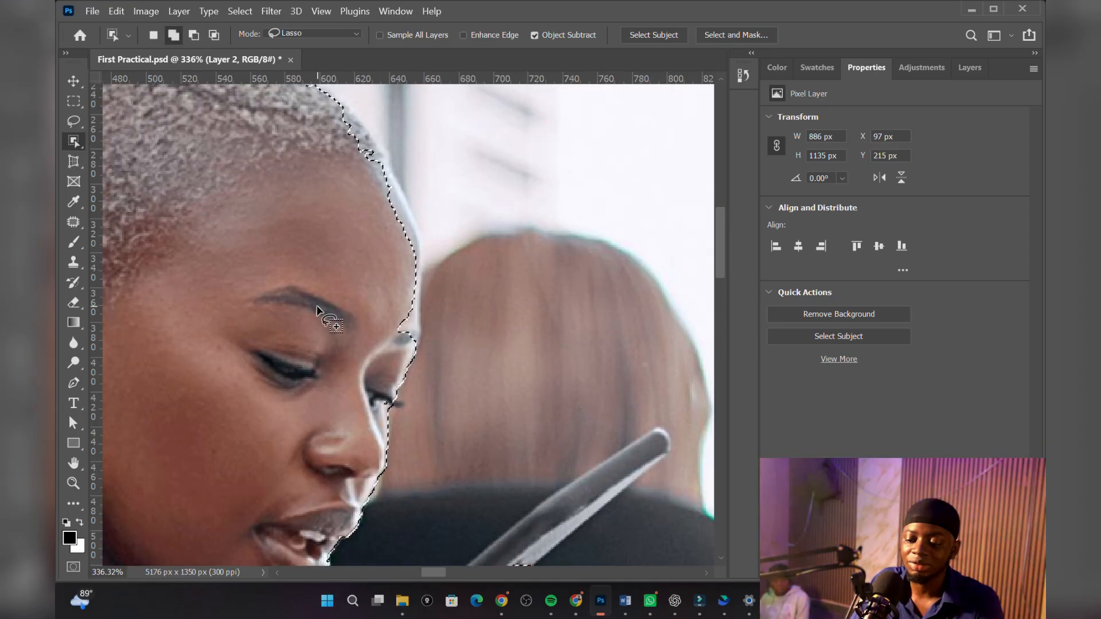
pyautogui.moveTo(336, 104)
pyautogui.mouseDown()
pyautogui.moveTo(392, 171)
pyautogui.moveTo(417, 275)
pyautogui.moveTo(420, 312)
pyautogui.moveTo(387, 377)
pyautogui.mouseUp()
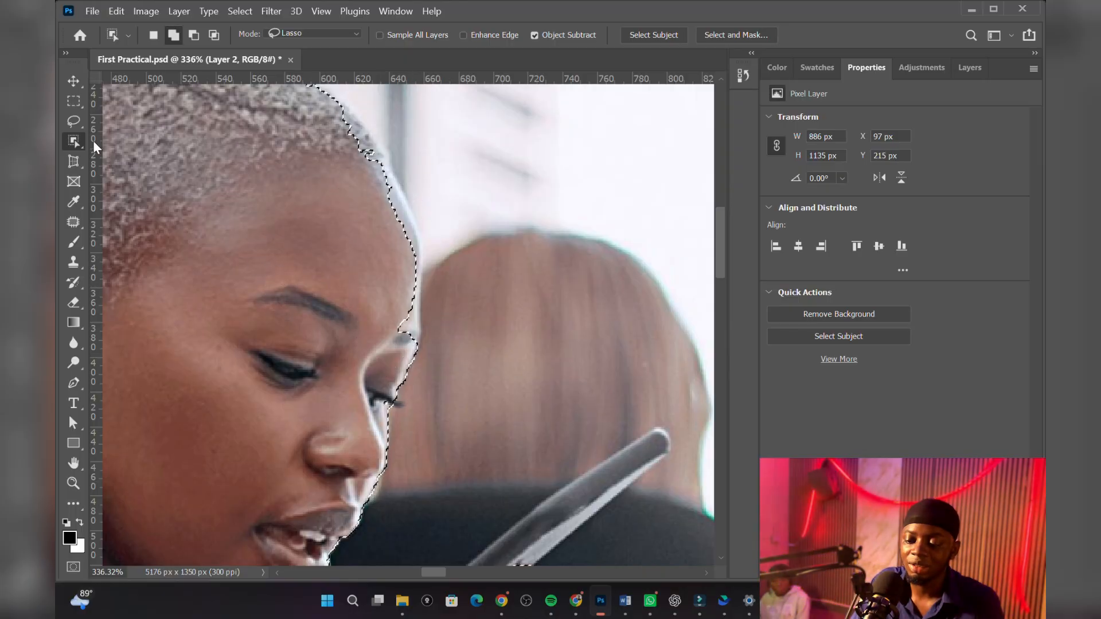
pyautogui.click(73, 121)
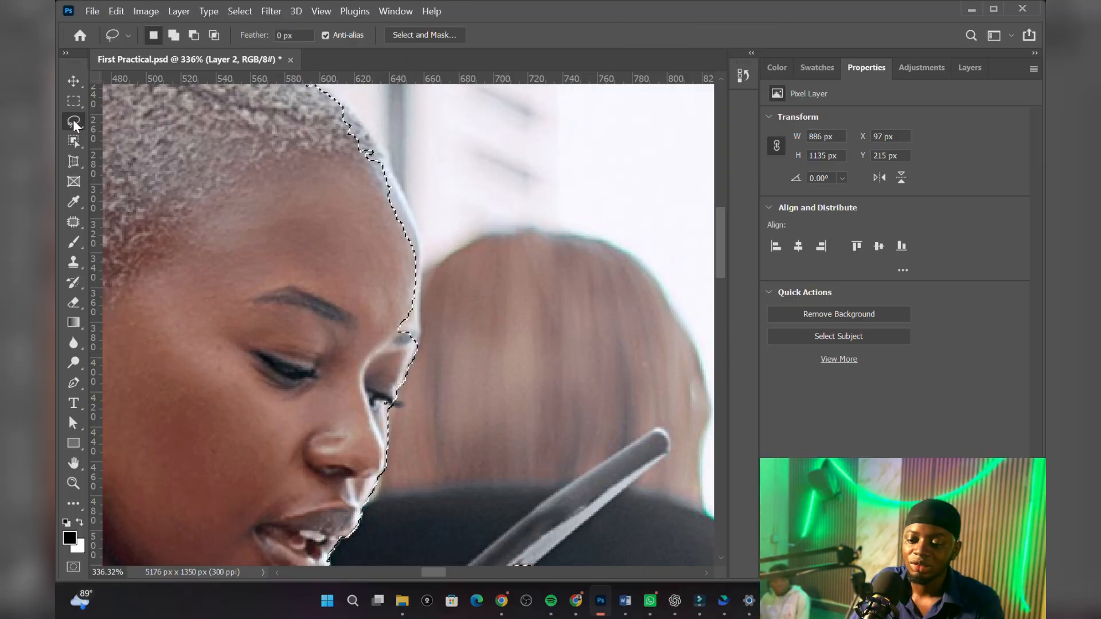
pyautogui.click(335, 100)
pyautogui.hotkey('ctrl', 'z')
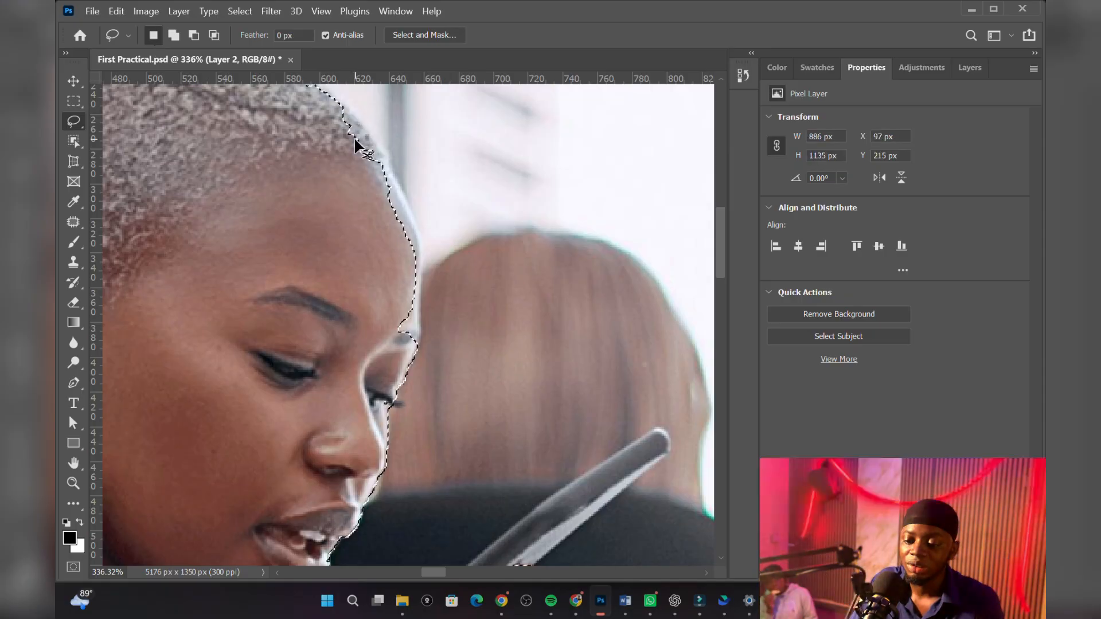
pyautogui.click(172, 36)
pyautogui.moveTo(340, 101)
pyautogui.mouseDown()
pyautogui.moveTo(405, 197)
pyautogui.moveTo(422, 279)
pyautogui.mouseUp()
pyautogui.moveTo(421, 325); pyautogui.dragTo(407, 376)
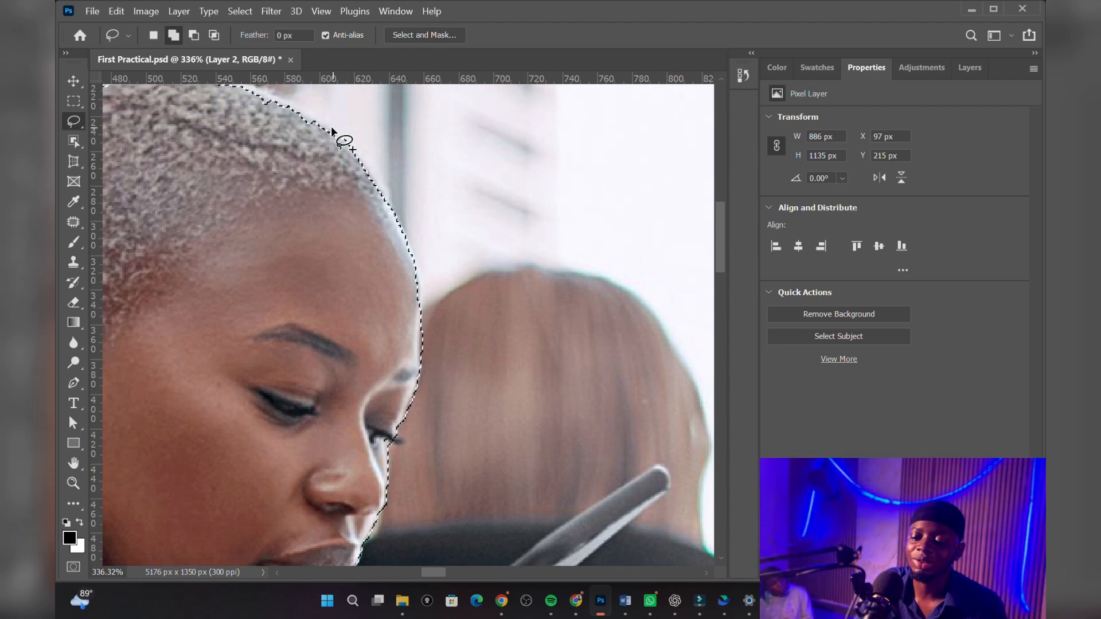
# Extend the selection with the Lasso tool to cover the hair edge along the top and back of the head.
pyautogui.scroll(3, 350, 174)
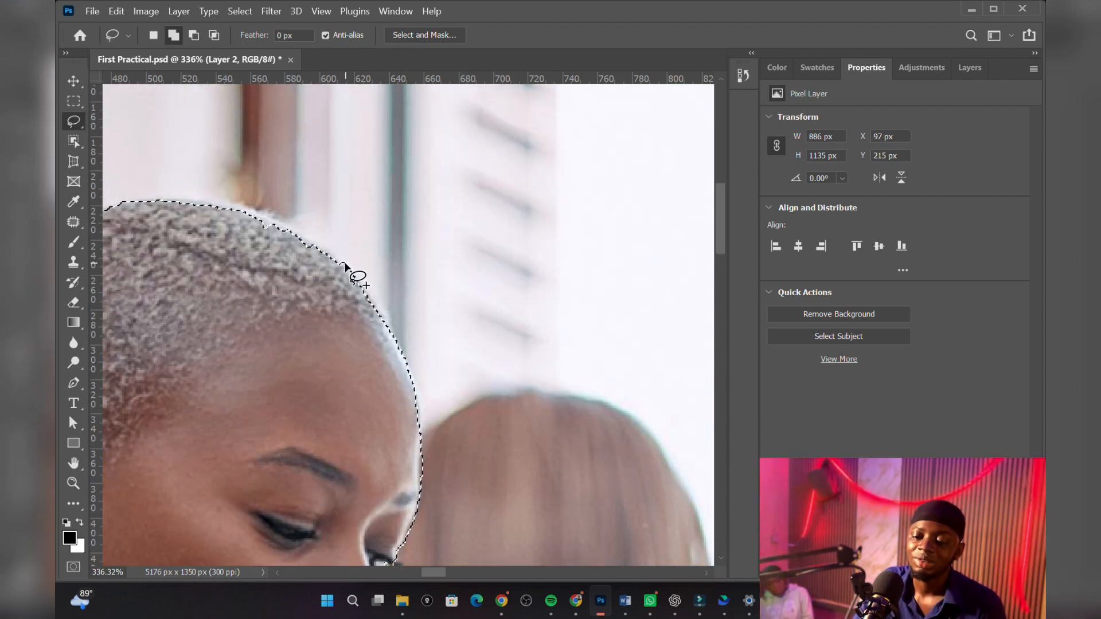
pyautogui.moveTo(291, 241); pyautogui.dragTo(268, 227)
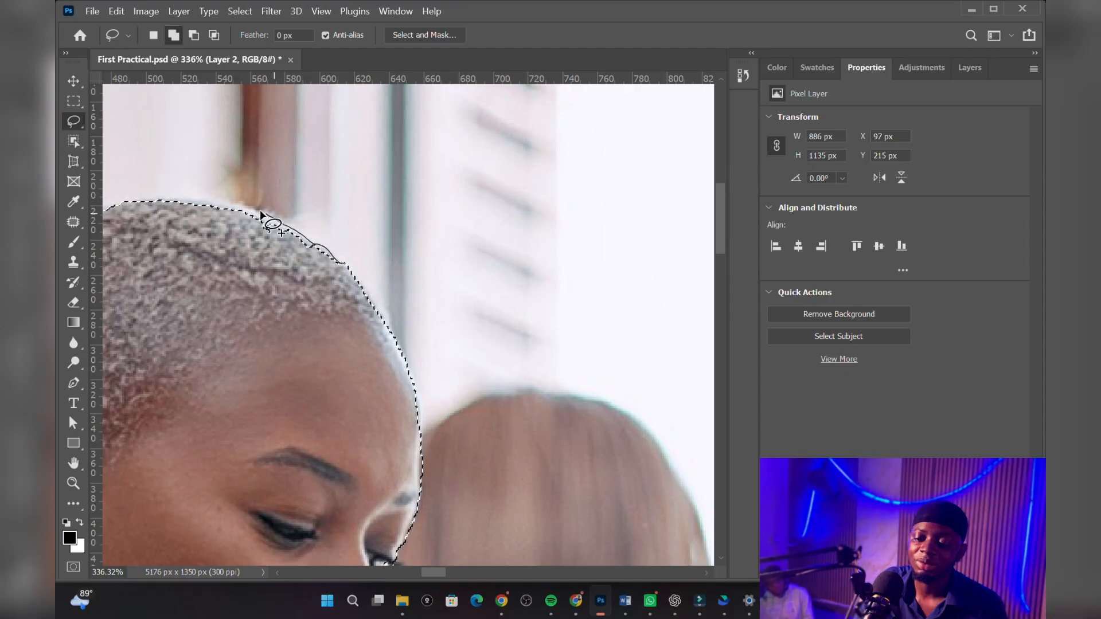
pyautogui.moveTo(213, 200)
pyautogui.mouseDown()
pyautogui.moveTo(163, 195)
pyautogui.moveTo(109, 218)
pyautogui.mouseUp()
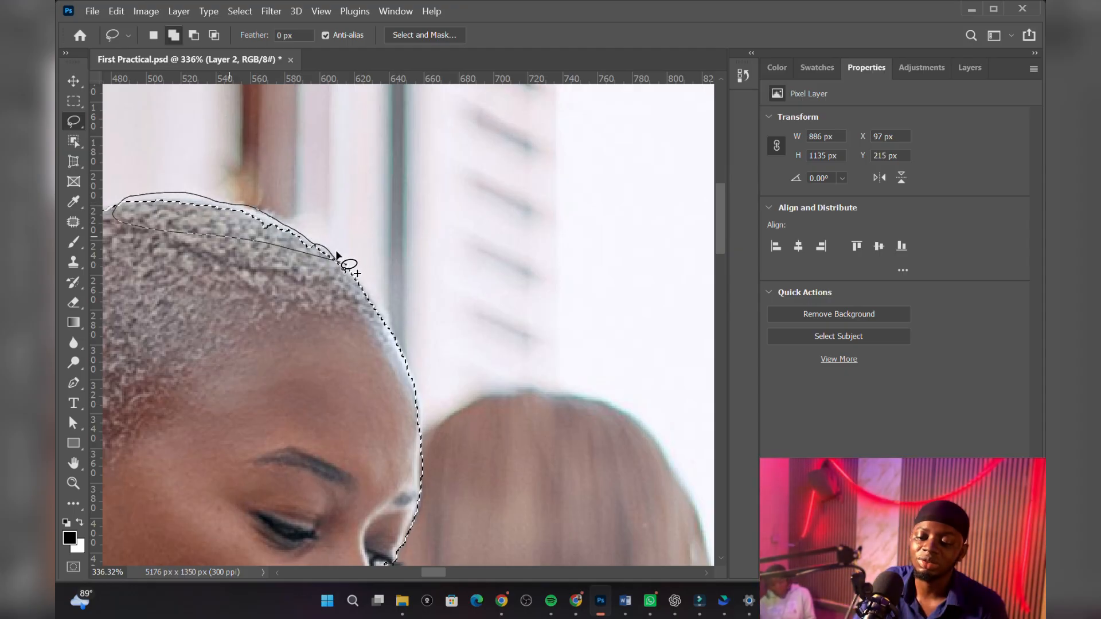
pyautogui.scroll(-5, 442, 292)
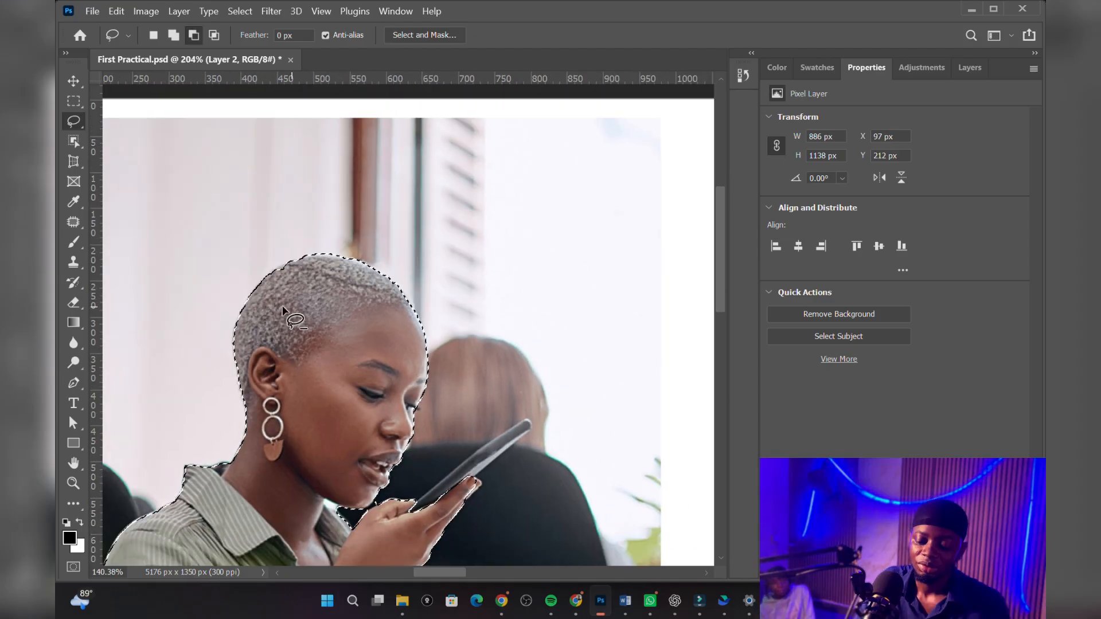
pyautogui.press('shift')
pyautogui.moveTo(322, 236)
pyautogui.mouseDown()
pyautogui.moveTo(260, 270)
pyautogui.moveTo(223, 347)
pyautogui.mouseUp()
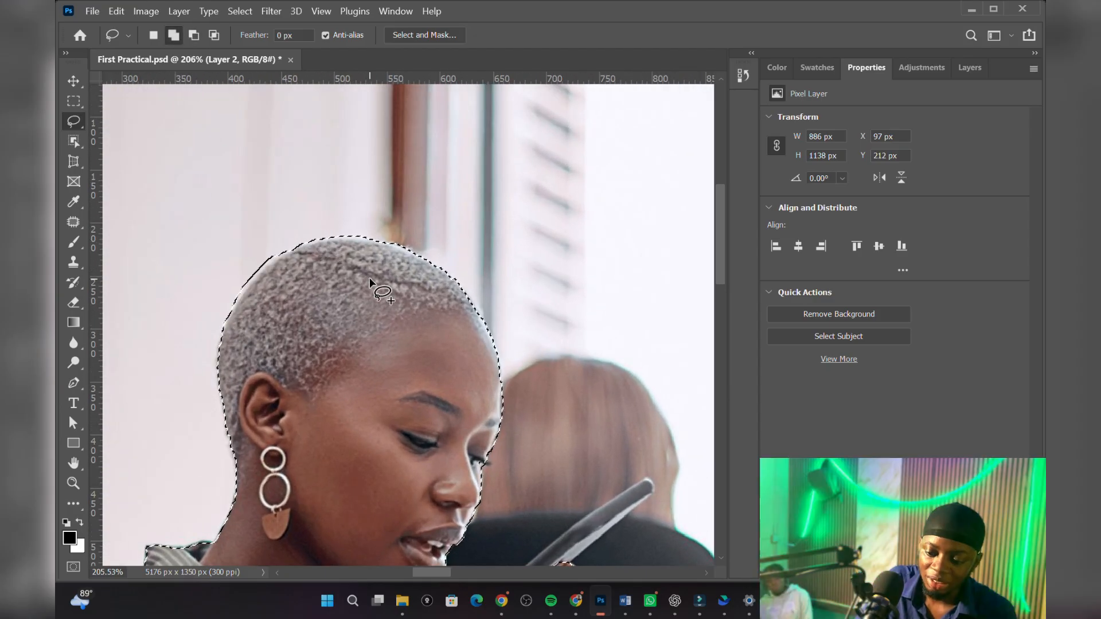
# Subtract the dark sliver between the woman's chin and raised hand from the selection with the Lasso tool.
pyautogui.scroll(-2, 350, 320)
pyautogui.scroll(4, 350, 320)
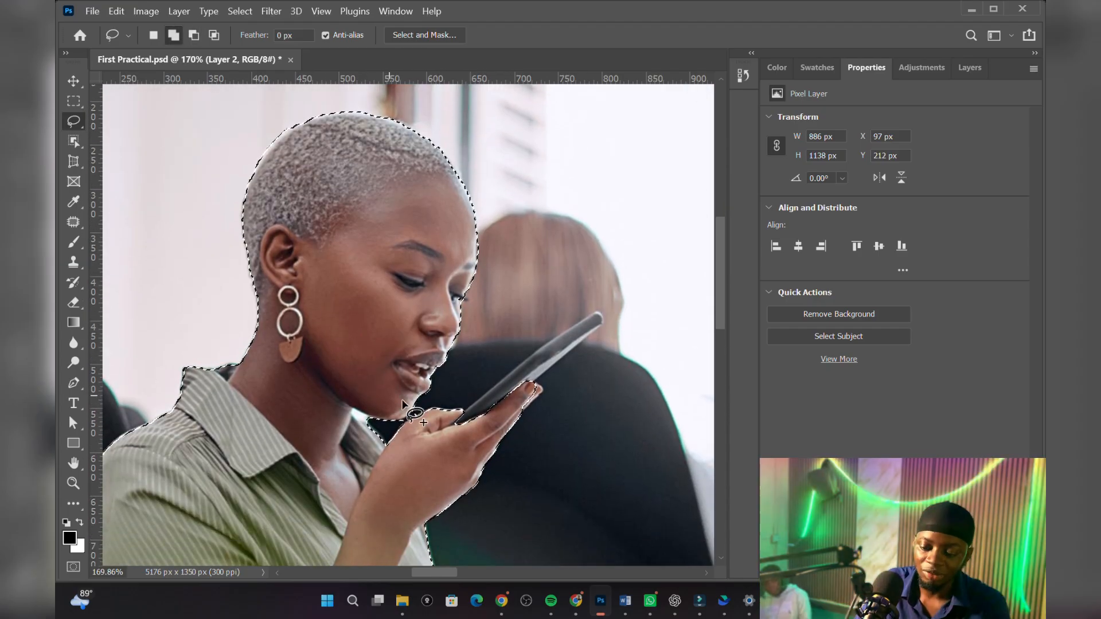
pyautogui.scroll(6, 413, 423)
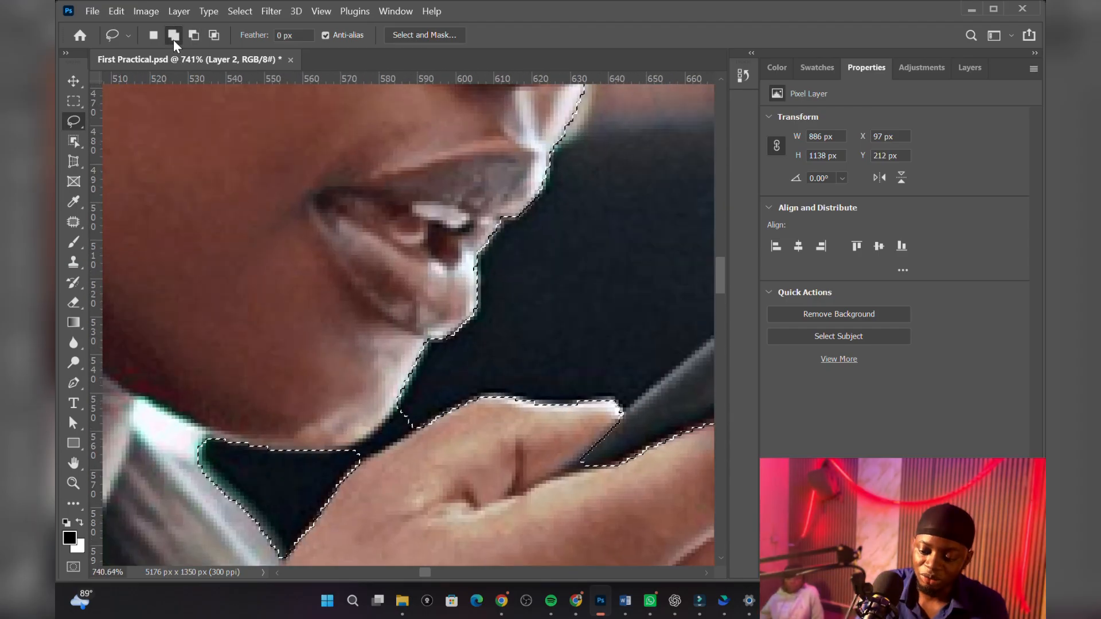
pyautogui.click(194, 36)
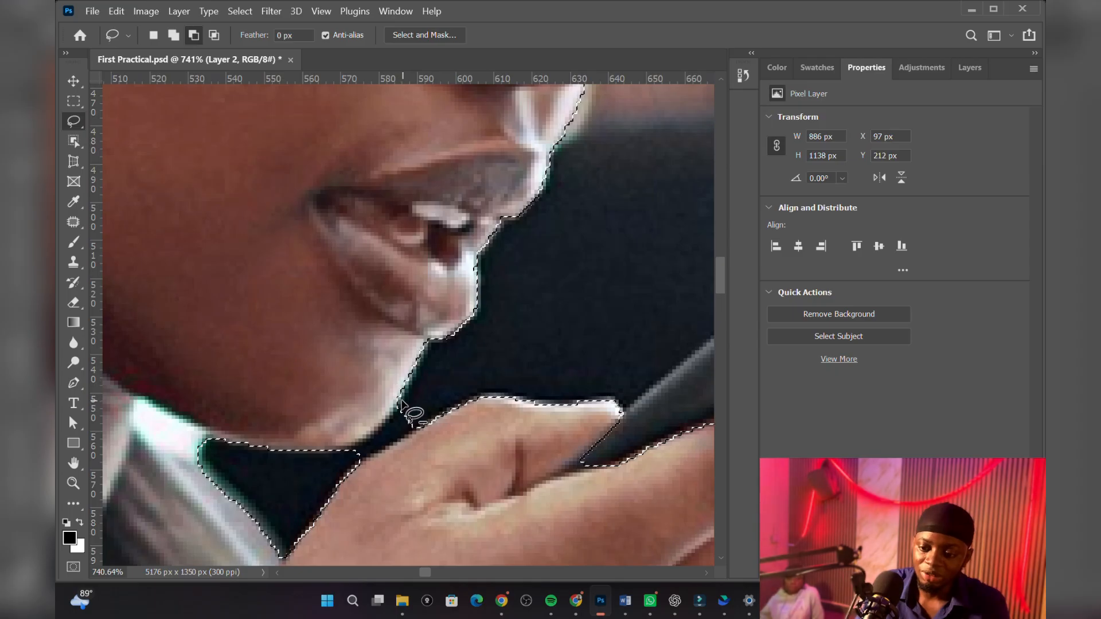
pyautogui.moveTo(383, 422)
pyautogui.mouseDown()
pyautogui.moveTo(345, 451)
pyautogui.moveTo(357, 464)
pyautogui.moveTo(395, 449)
pyautogui.moveTo(434, 395)
pyautogui.mouseUp()
# Add the phone to the selection with Object Selection, and fill the gap between phone and fingers with the Lasso tool.
pyautogui.scroll(-2, 413, 428)
pyautogui.scroll(-5, 364, 374)
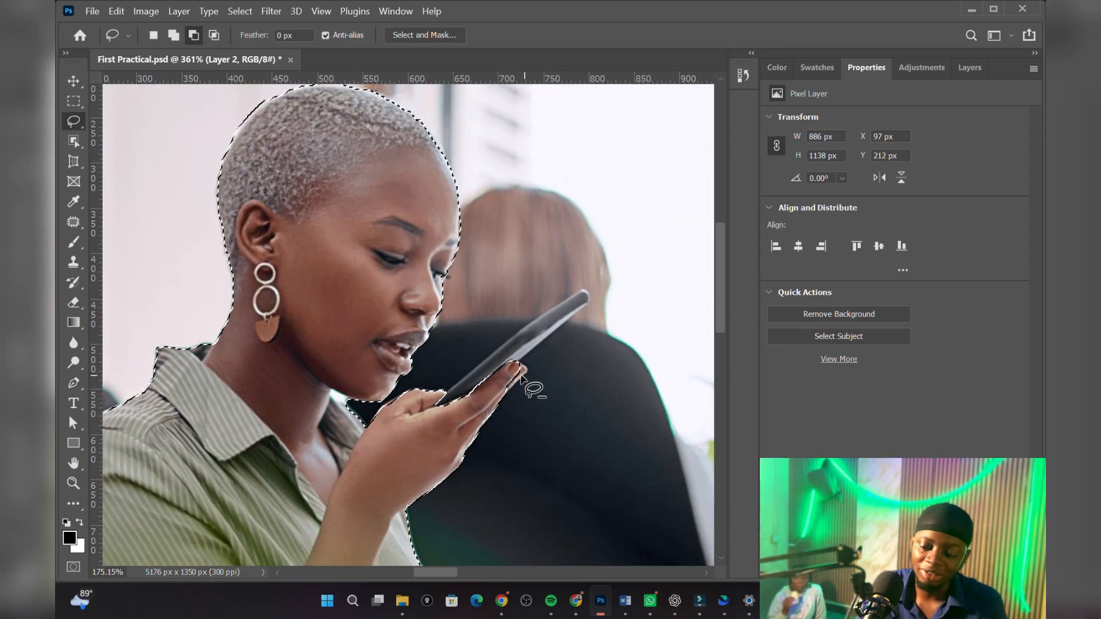
pyautogui.scroll(2, 527, 370)
pyautogui.scroll(-3, 536, 364)
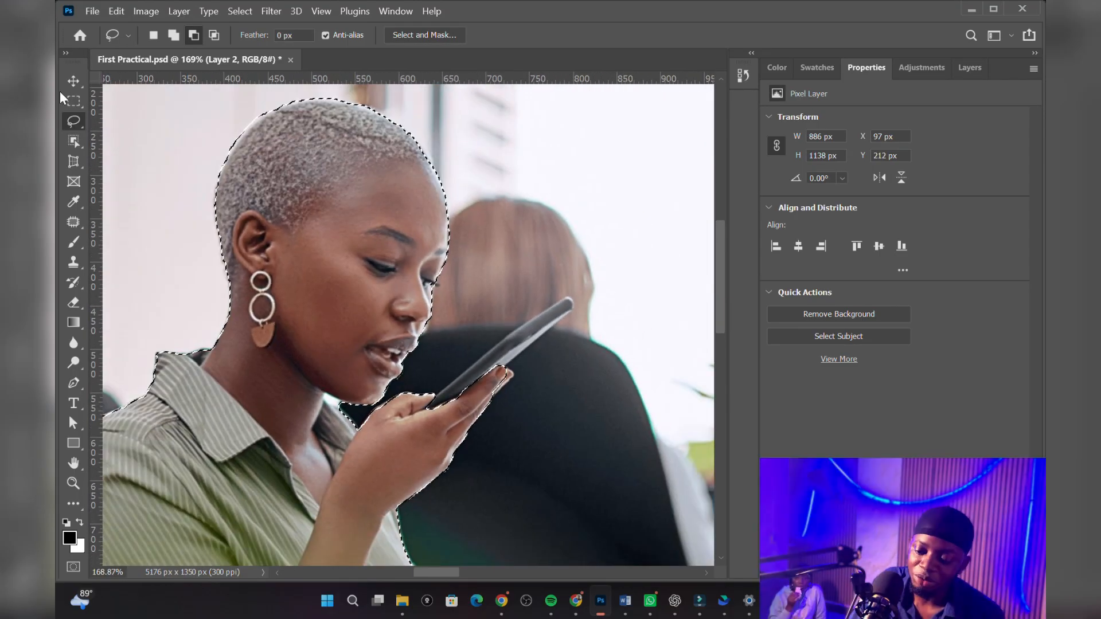
pyautogui.click(74, 141)
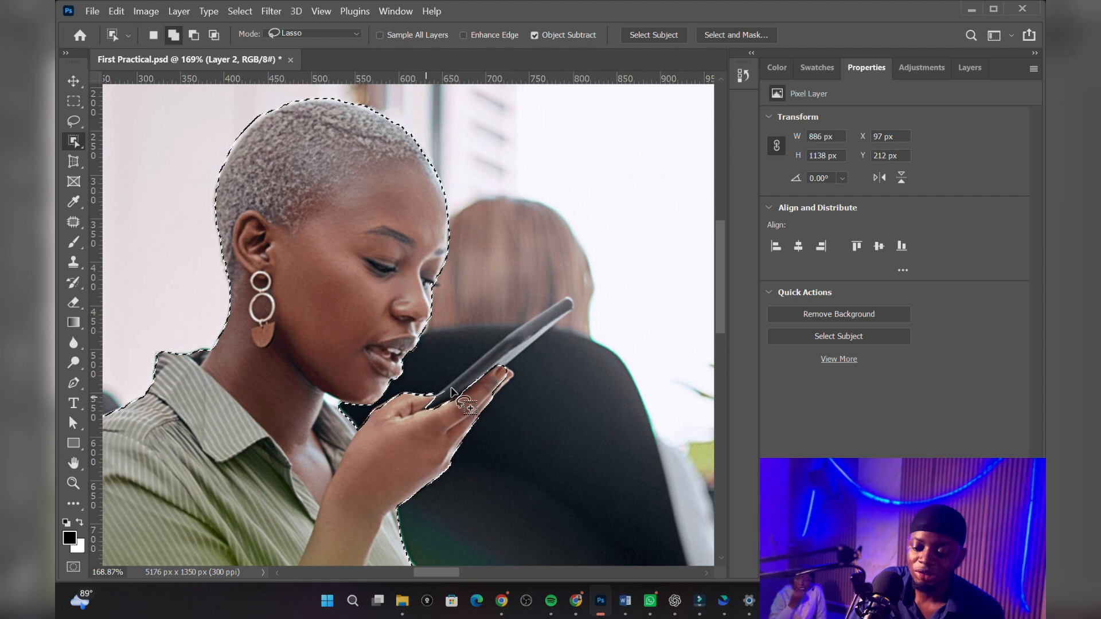
pyautogui.moveTo(536, 371)
pyautogui.mouseDown()
pyautogui.moveTo(442, 436)
pyautogui.moveTo(316, 452)
pyautogui.mouseUp()
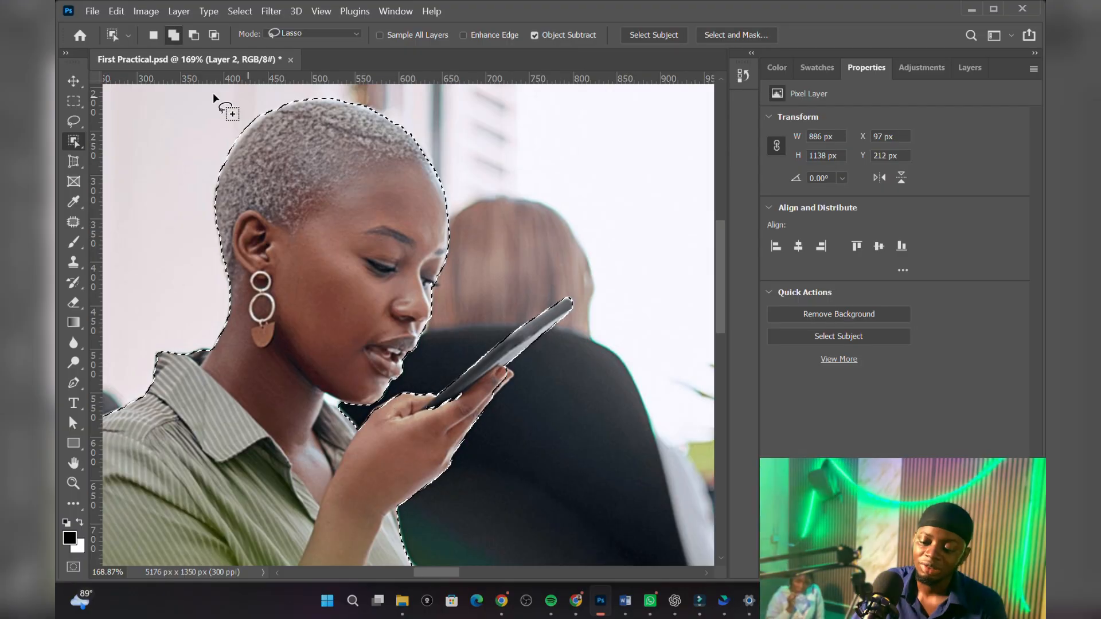
pyautogui.click(74, 120)
pyautogui.moveTo(471, 380)
pyautogui.mouseDown()
pyautogui.moveTo(444, 390)
pyautogui.moveTo(419, 423)
pyautogui.moveTo(467, 421)
pyautogui.moveTo(471, 386)
pyautogui.moveTo(436, 396)
pyautogui.mouseUp()
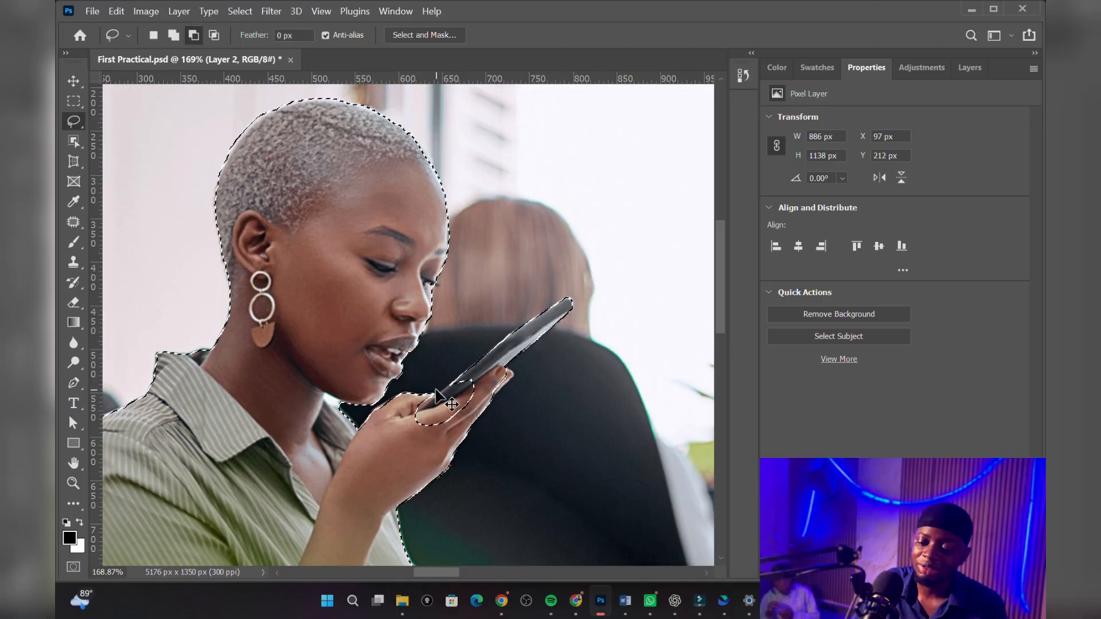
# Add the missing lower corner of the desk below the laptop to the selection with the Lasso tool.
pyautogui.scroll(-5, 436, 396)
pyautogui.scroll(1, 395, 380)
pyautogui.scroll(-3, 403, 446)
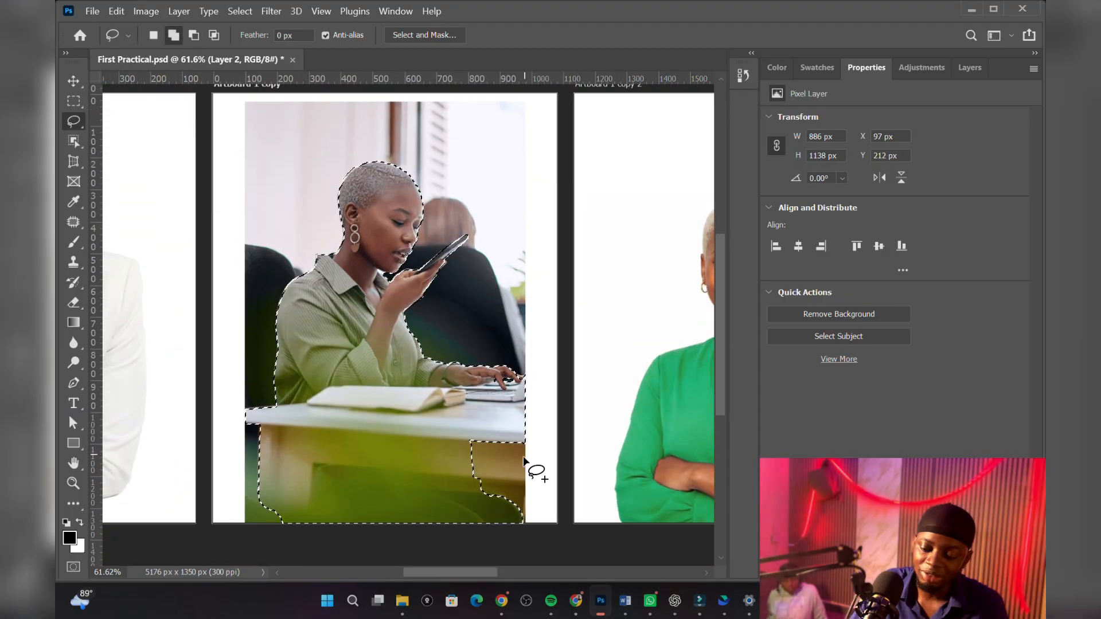
pyautogui.moveTo(522, 434)
pyautogui.mouseDown()
pyautogui.moveTo(536, 499)
pyautogui.moveTo(499, 519)
pyautogui.moveTo(442, 418)
pyautogui.moveTo(470, 439)
pyautogui.mouseUp()
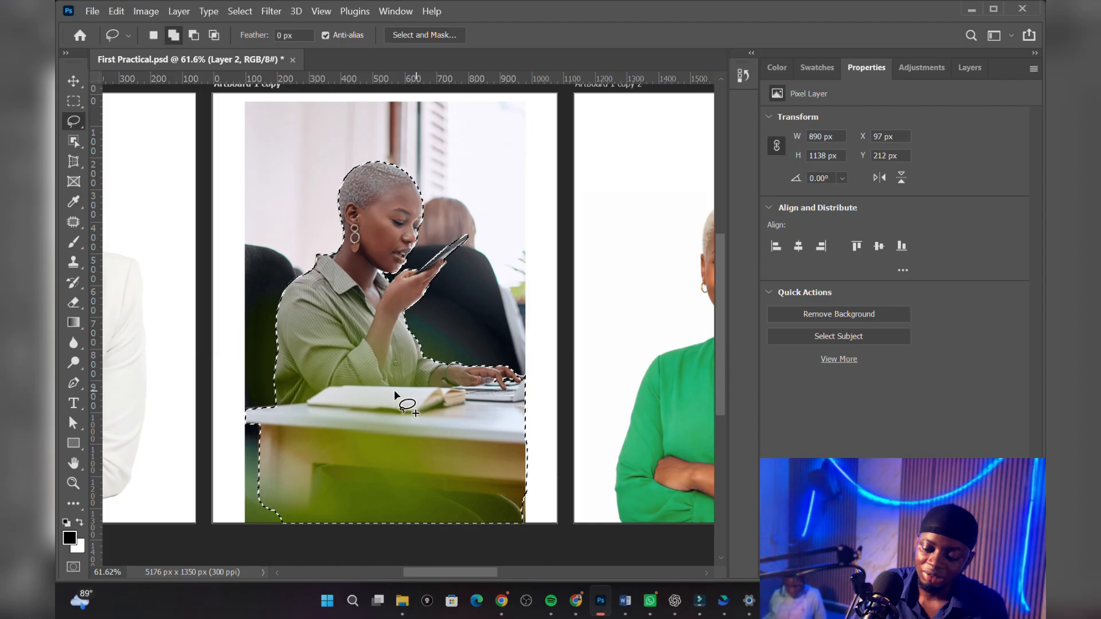
# Copy the selected woman and desk to a new layer and delete the original photo layer behind it.
pyautogui.click(71, 83)
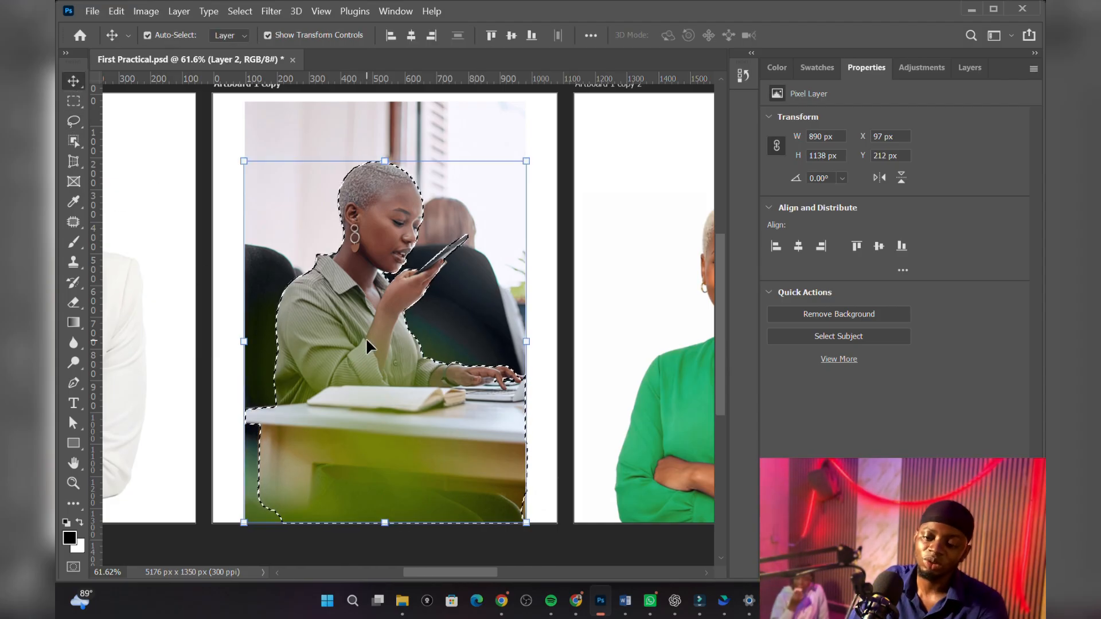
pyautogui.hotkey('ctrl', 'j')
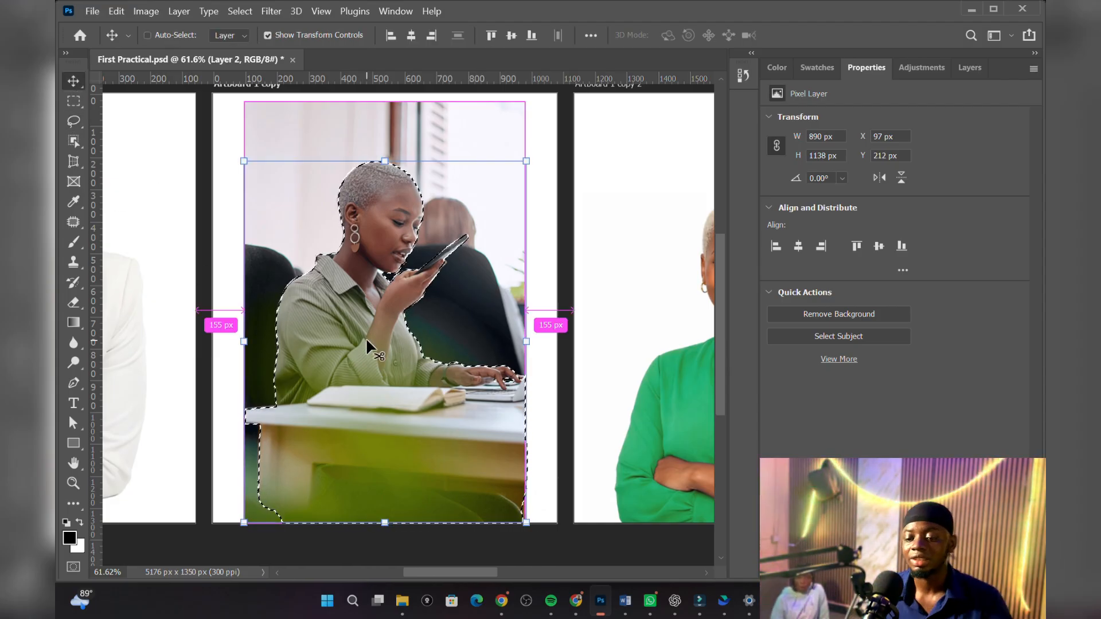
pyautogui.click(458, 124)
pyautogui.press('Delete')
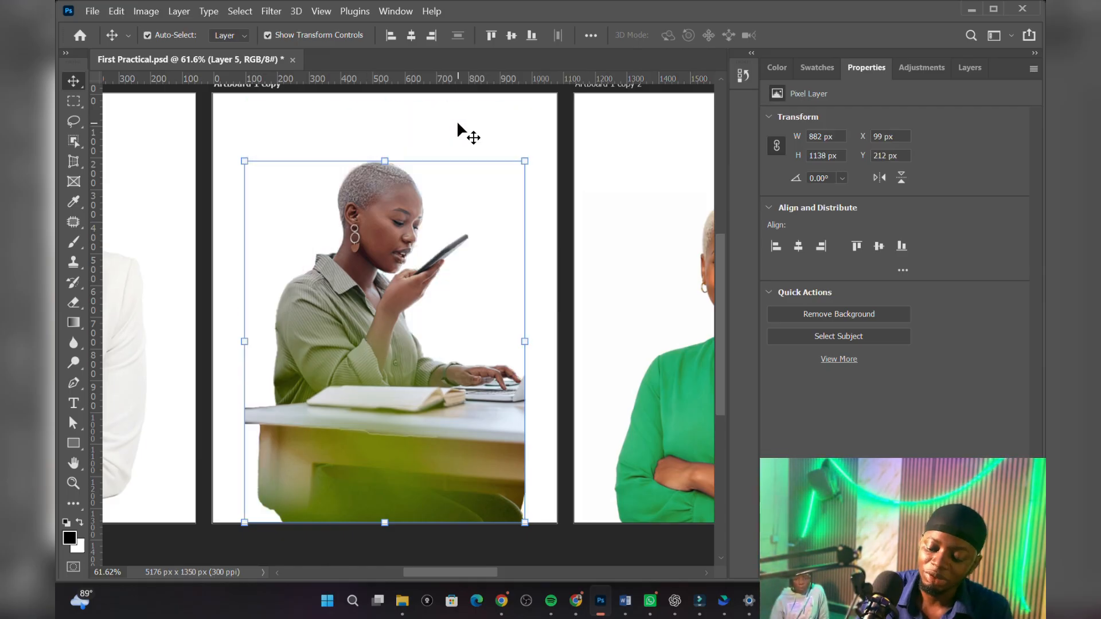
# Enlarge the seated woman's cutout to about 1136 × 1466 px and place it at X -56 px, Y 260 px on Artboard 1 copy.
pyautogui.scroll(-2, 409, 408)
pyautogui.moveTo(390, 379); pyautogui.dragTo(356, 390)
pyautogui.moveTo(447, 368); pyautogui.dragTo(463, 425)
pyautogui.press('Return')
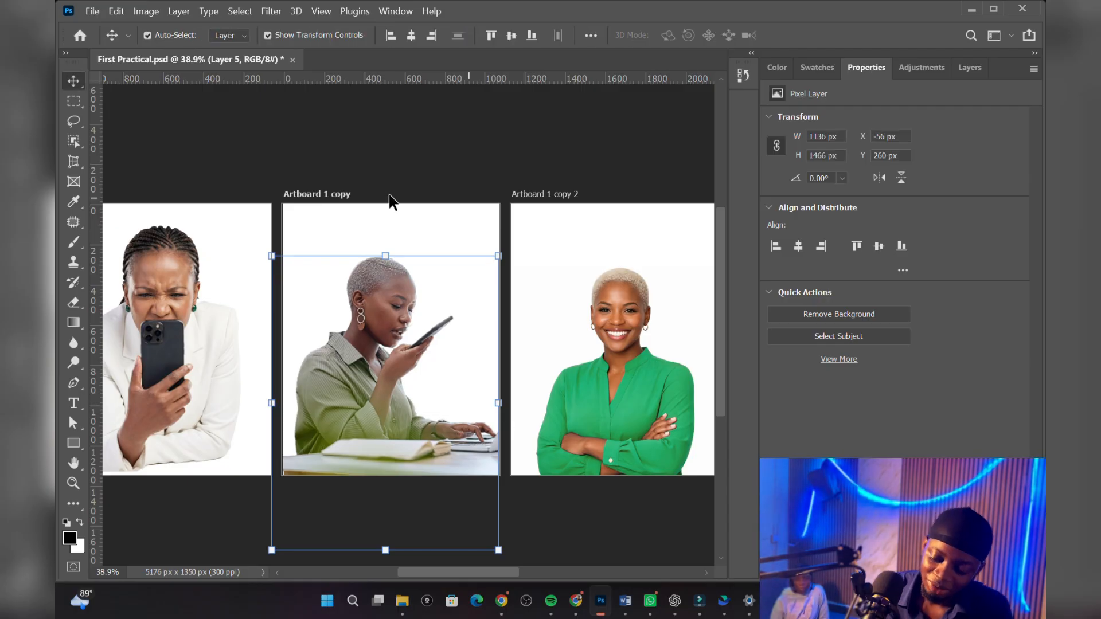
pyautogui.click(478, 232)
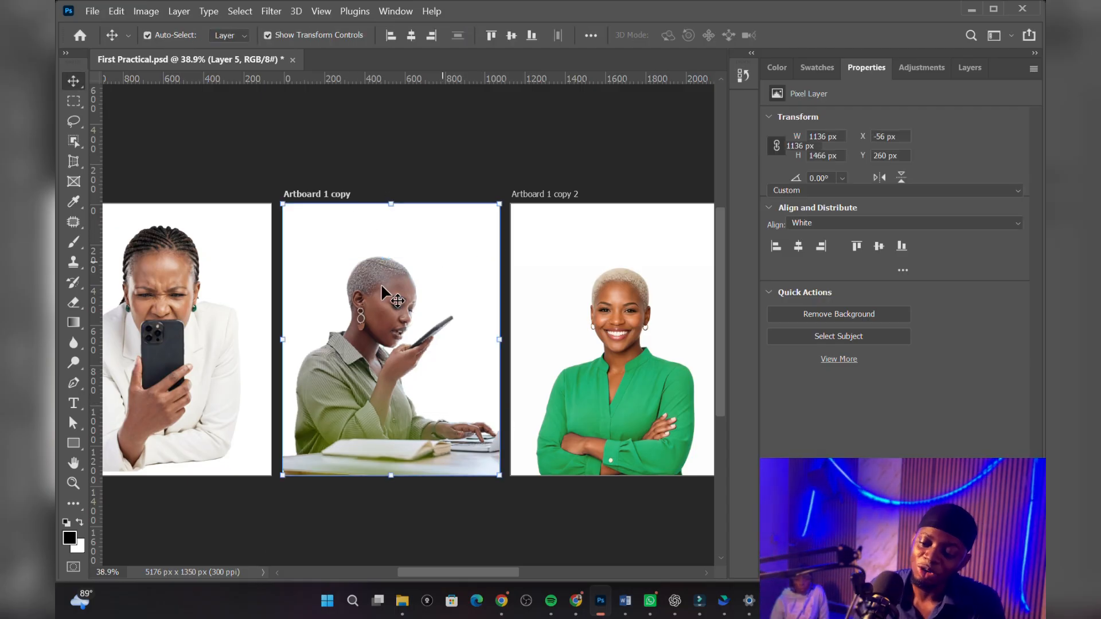
# Select the white background around the woman in green on Artboard 1 copy 2 with the Magic Wand, tolerance 32, and remove it.
pyautogui.scroll(-4, 253, 232)
pyautogui.scroll(8, 283, 253)
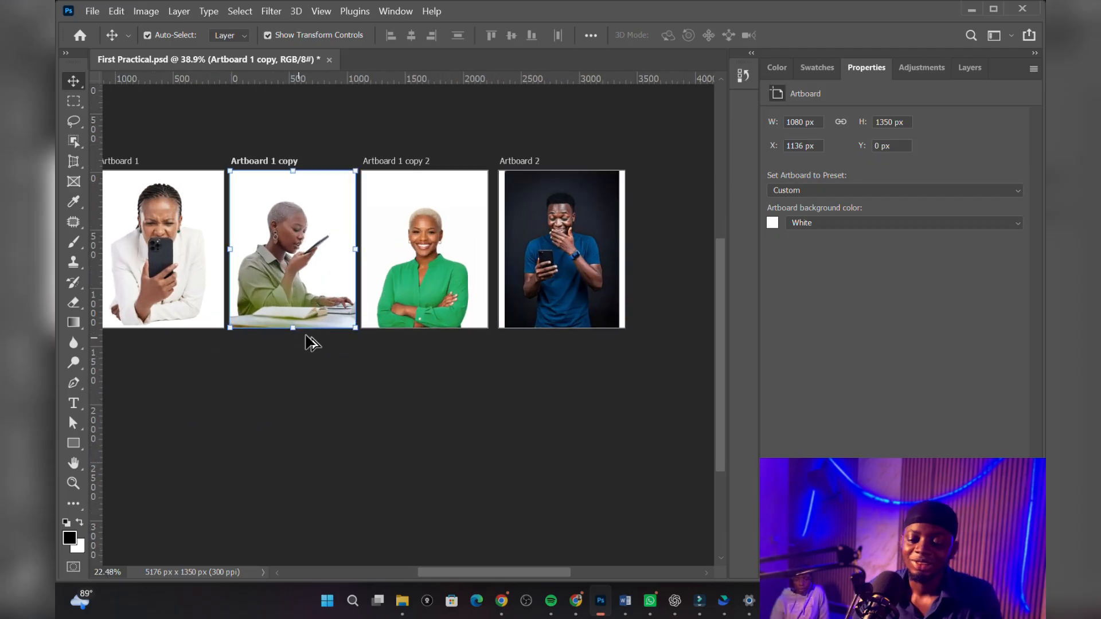
pyautogui.scroll(-3, 253, 279)
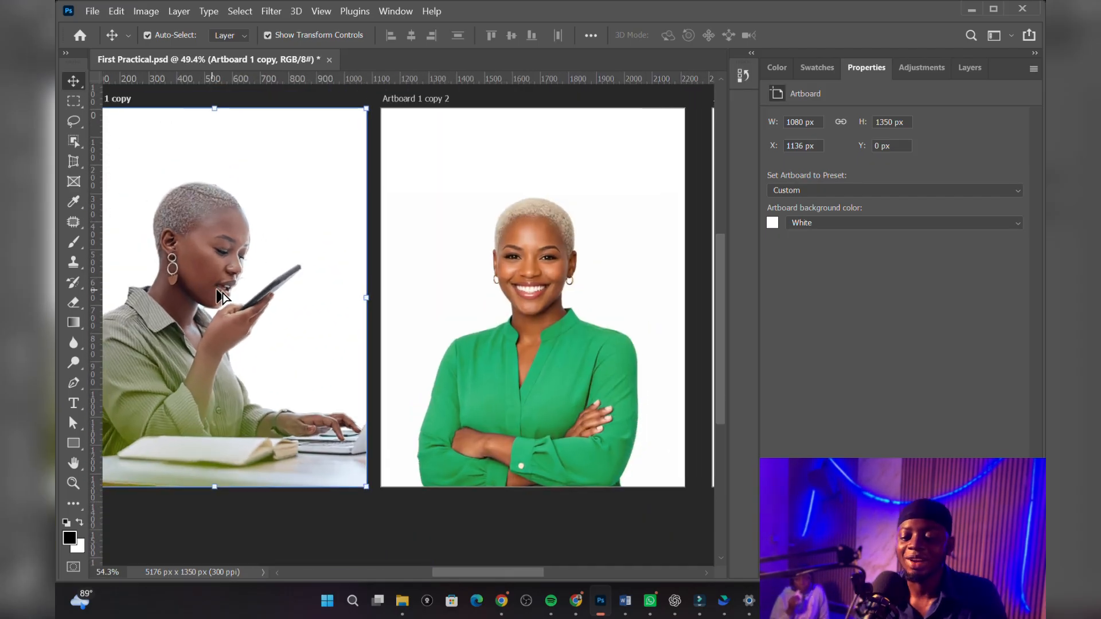
pyautogui.scroll(3, 552, 366)
pyautogui.click(503, 339)
pyautogui.scroll(-2, 277, 304)
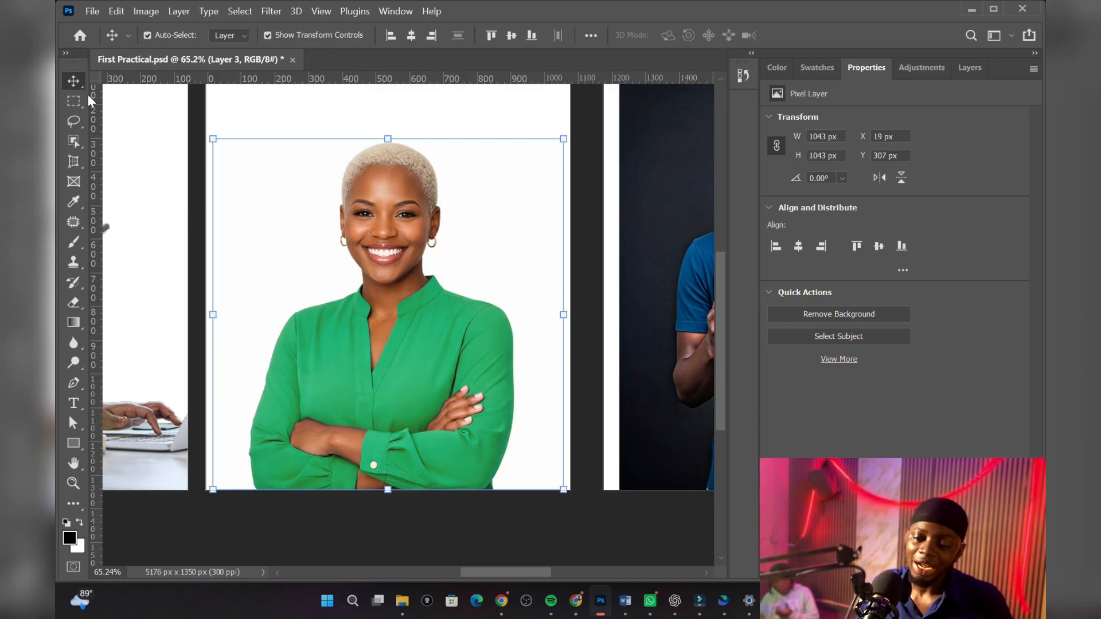
pyautogui.rightClick(77, 141)
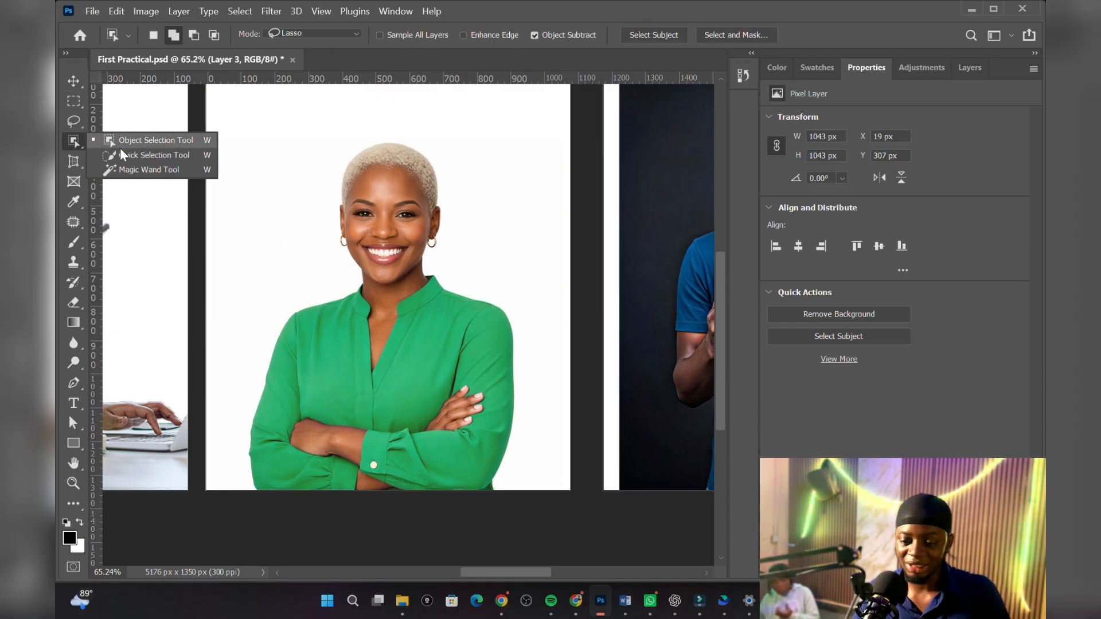
pyautogui.click(133, 168)
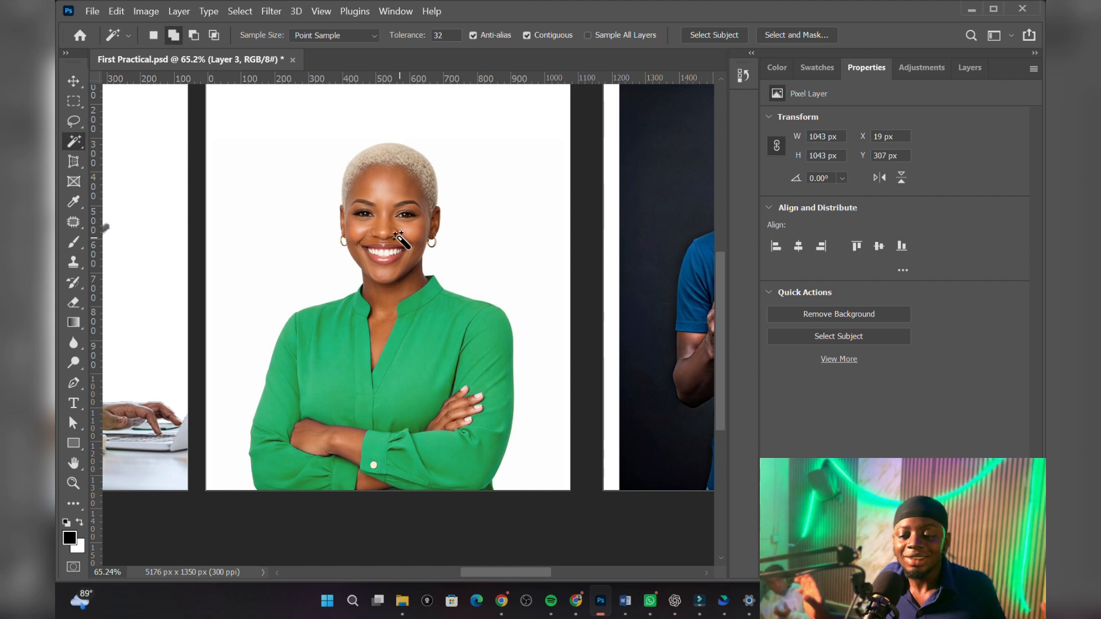
pyautogui.click(269, 313)
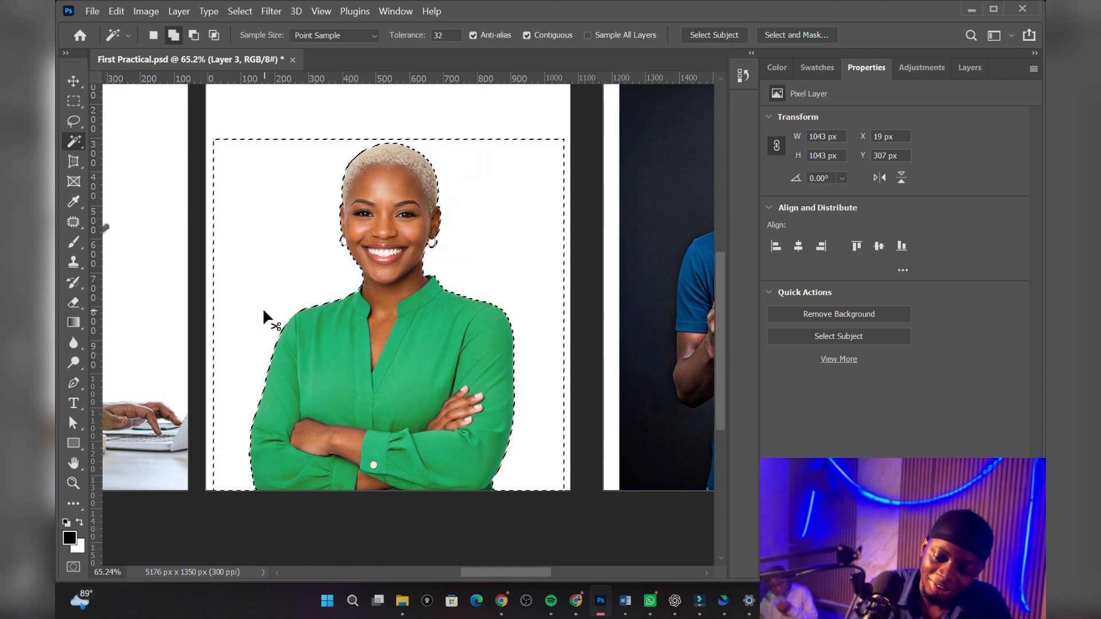
pyautogui.hotkey('ctrl', 'x')
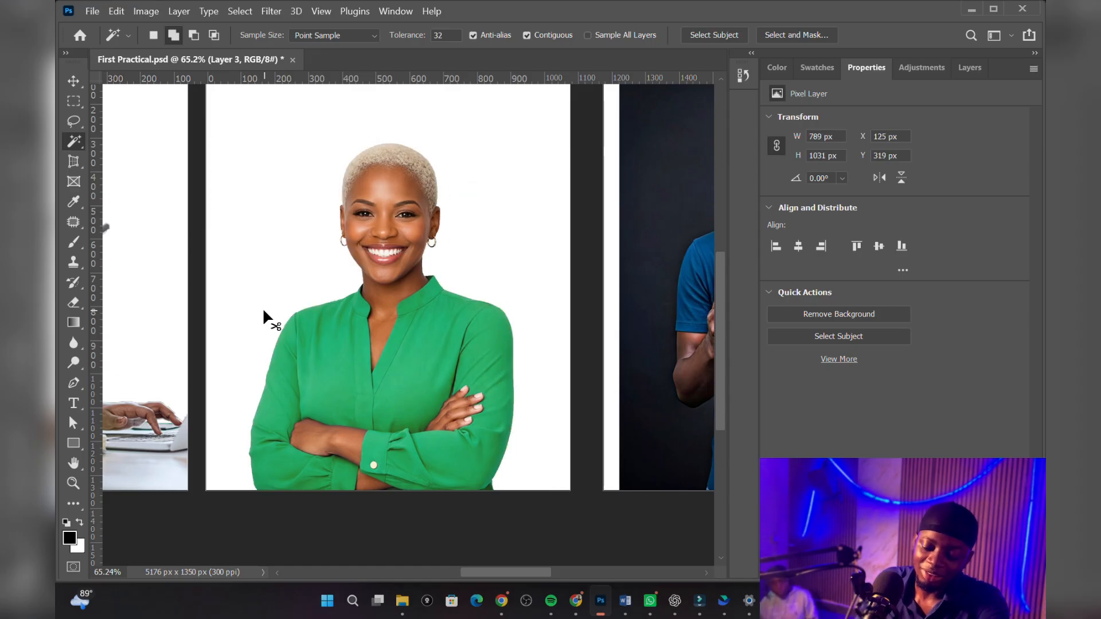
# Move the cutout of the woman in green to about X 146 px, Y 260 px on Artboard 1 copy 2.
pyautogui.press('v')
pyautogui.scroll(-5, 466, 345)
pyautogui.moveTo(418, 337)
pyautogui.mouseDown()
pyautogui.moveTo(593, 326)
pyautogui.moveTo(279, 348)
pyautogui.moveTo(146, 336)
pyautogui.moveTo(421, 335)
pyautogui.mouseUp()
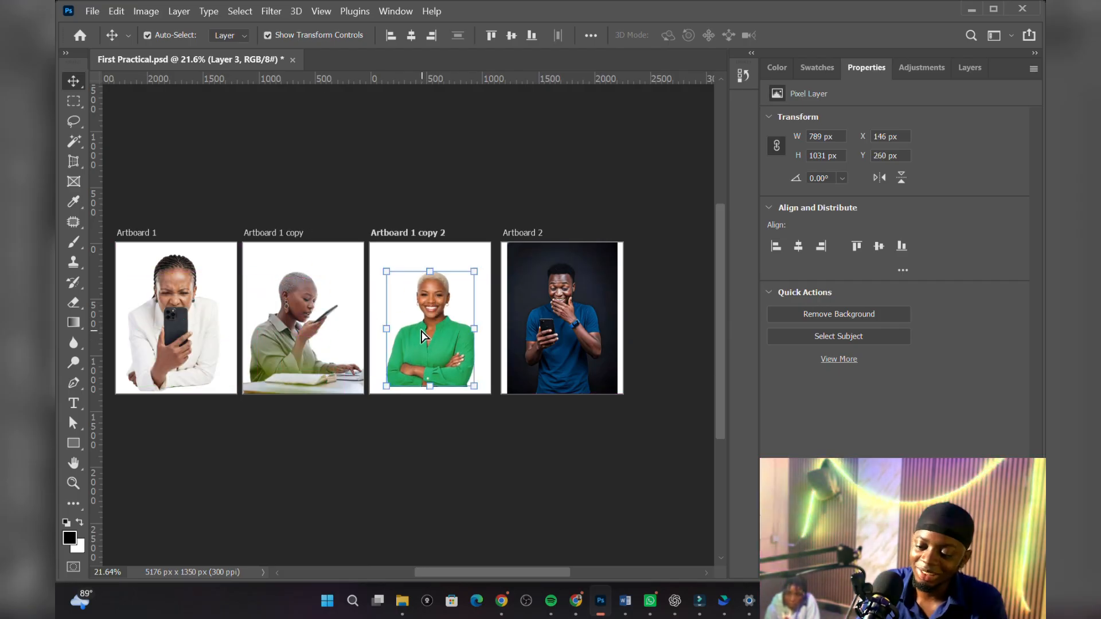
# Examine the man's photo and its dark background on Artboard 2.
pyautogui.scroll(-3, 421, 335)
pyautogui.scroll(5, 559, 324)
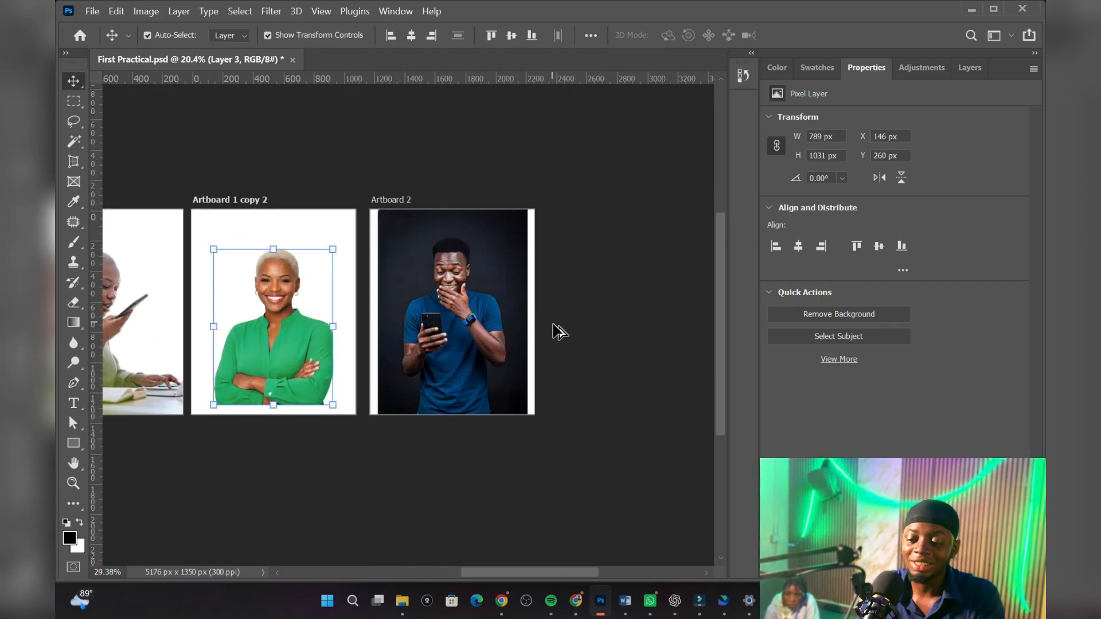
pyautogui.scroll(2, 560, 331)
pyautogui.click(459, 332)
pyautogui.scroll(3, 460, 332)
pyautogui.scroll(-2, 477, 347)
pyautogui.scroll(2, 471, 350)
pyautogui.scroll(-2, 462, 352)
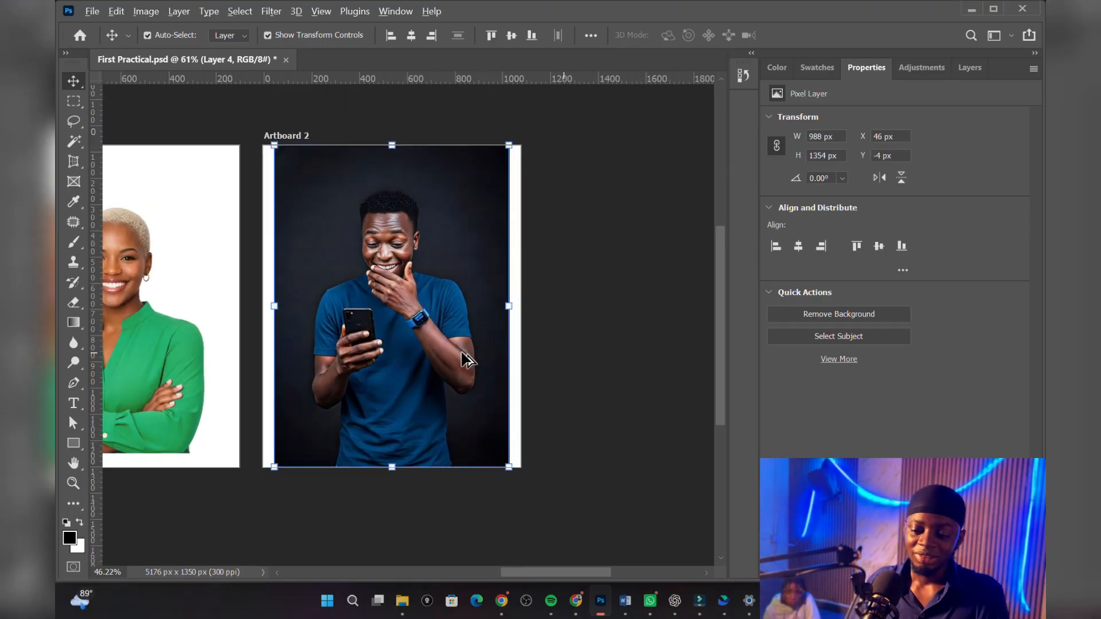
pyautogui.scroll(2, 463, 356)
pyautogui.scroll(-1, 468, 358)
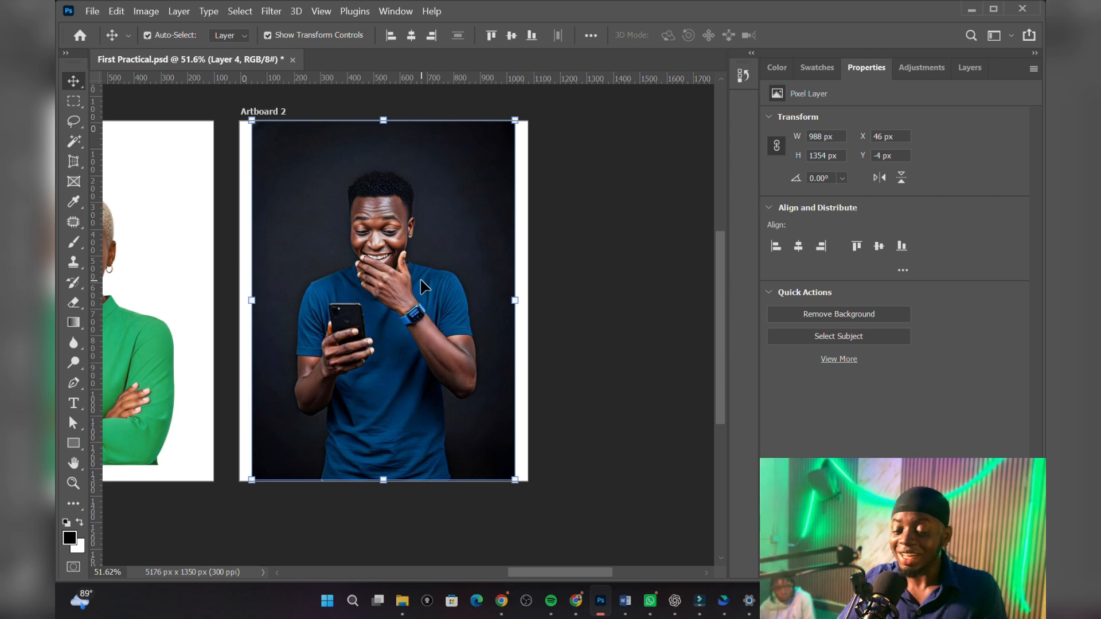
# Review the three women's cutouts across the artboards along with the Lasso and Object Selection tools.
pyautogui.moveTo(526, 571); pyautogui.dragTo(378, 573)
pyautogui.click(411, 315)
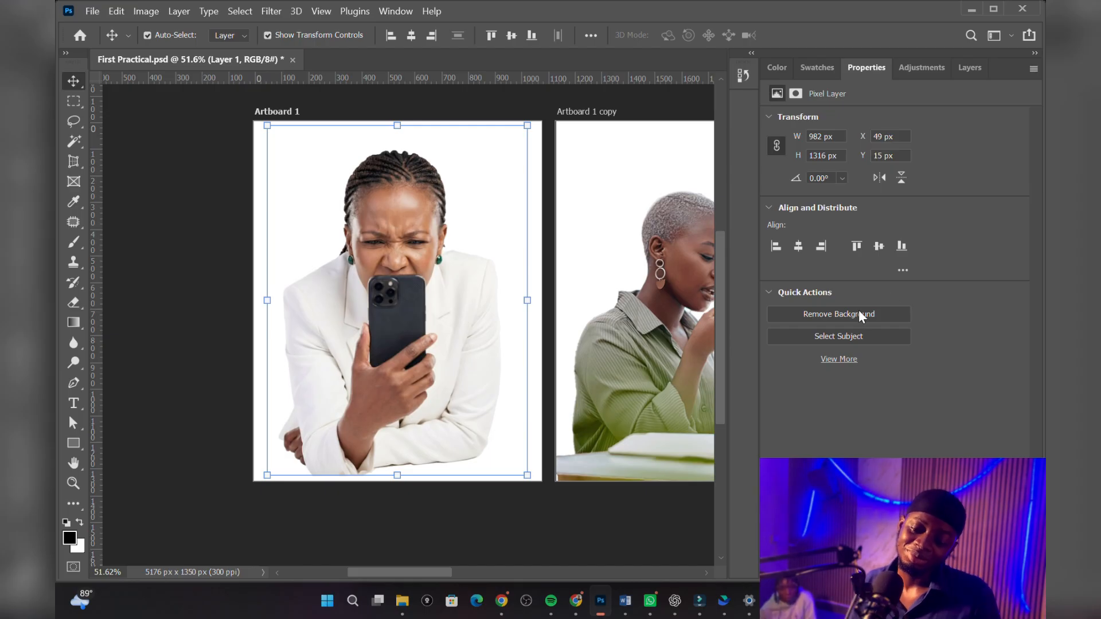
pyautogui.moveTo(417, 573); pyautogui.dragTo(478, 574)
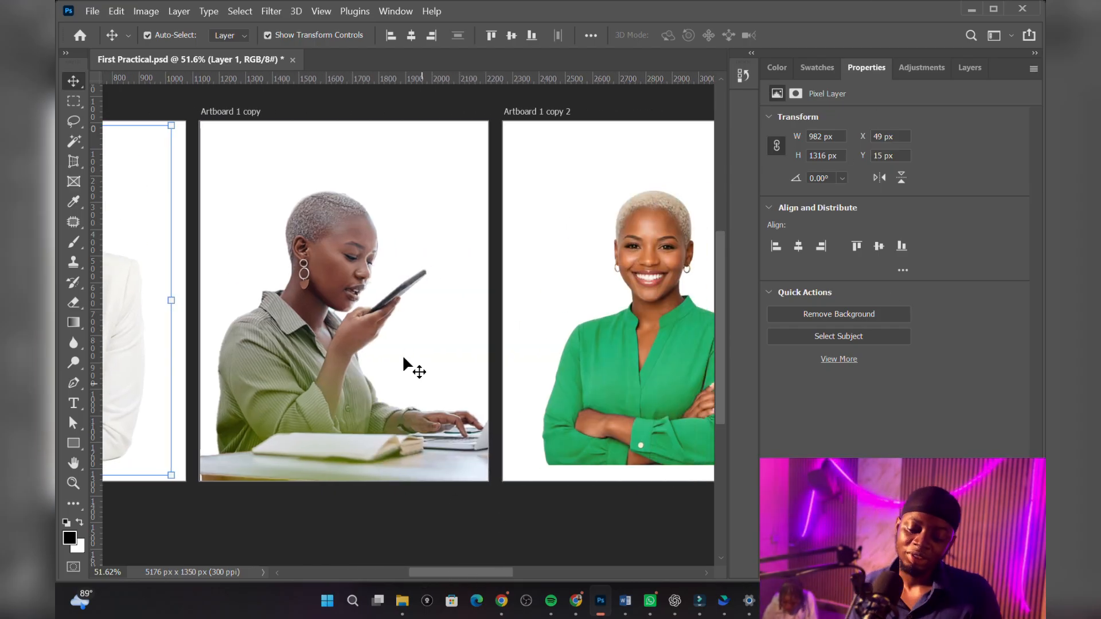
pyautogui.click(67, 121)
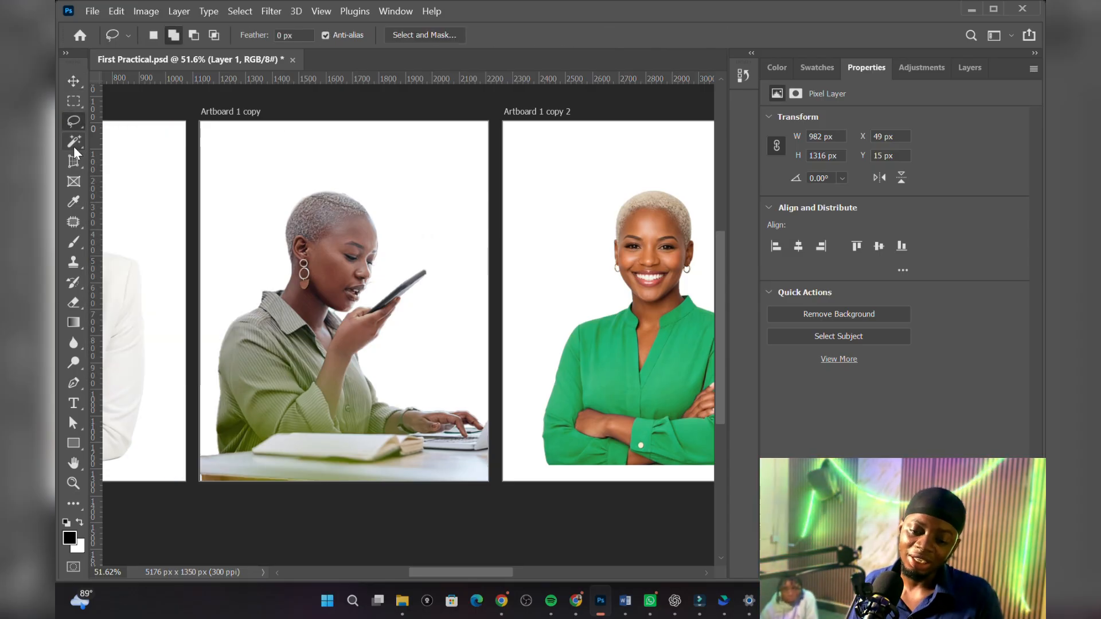
pyautogui.rightClick(74, 142)
pyautogui.click(152, 141)
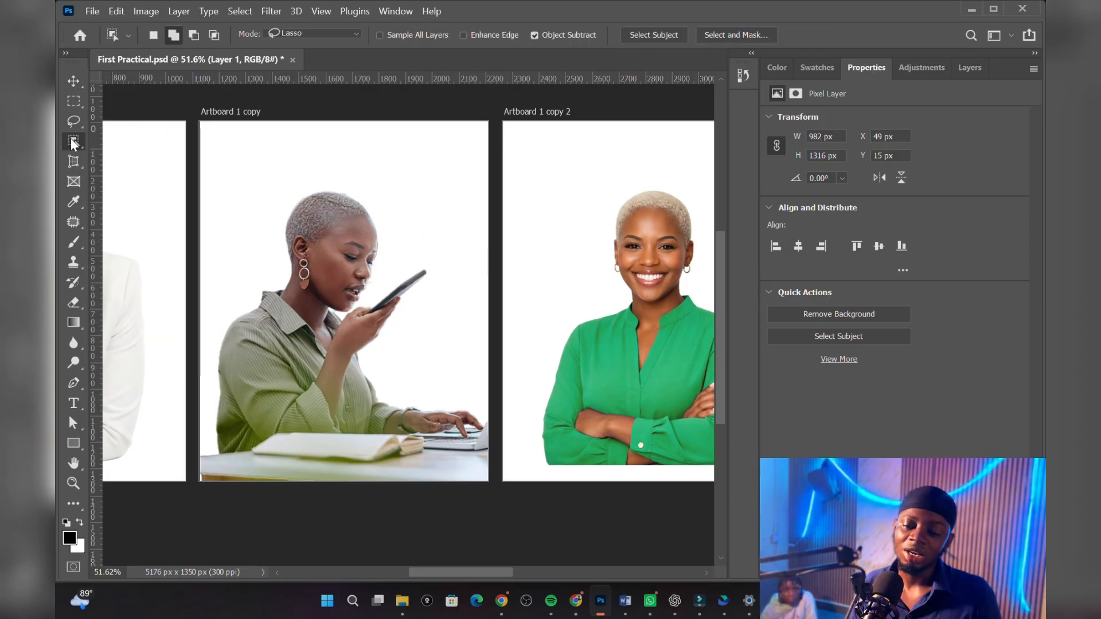
pyautogui.press('v')
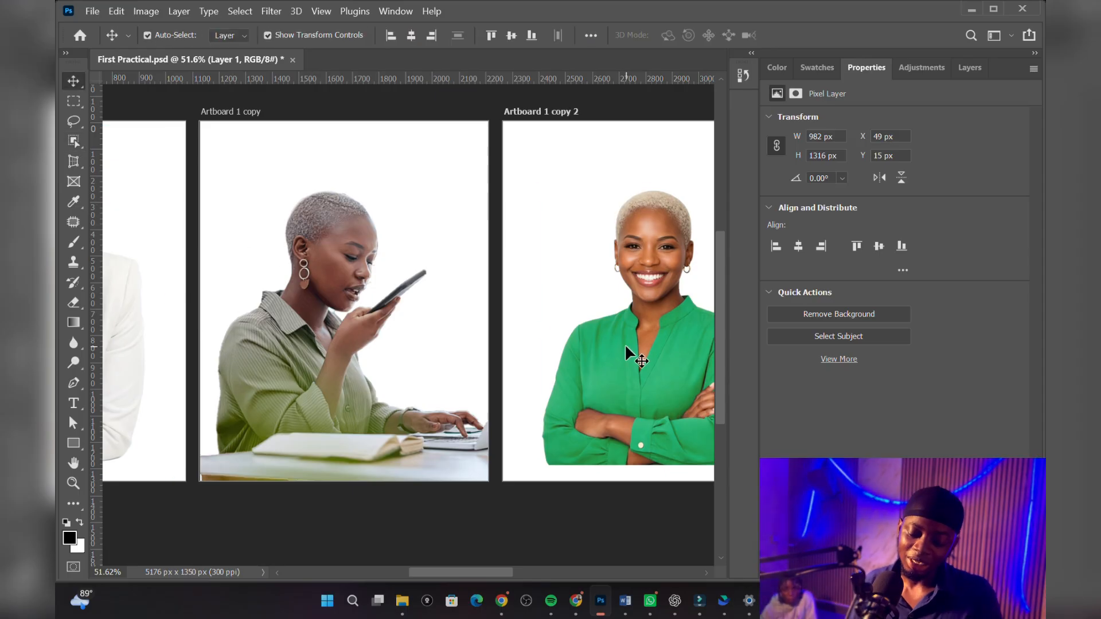
pyautogui.click(624, 343)
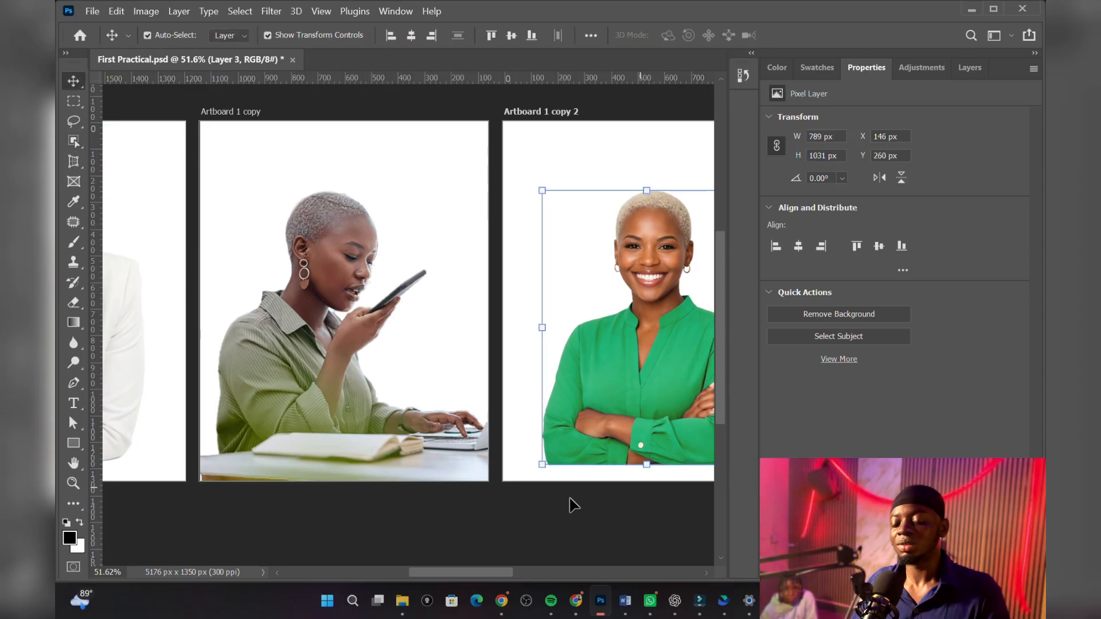
# Select the man in his photo on Artboard 2 with the Select Subject command.
pyautogui.moveTo(451, 572); pyautogui.dragTo(541, 572)
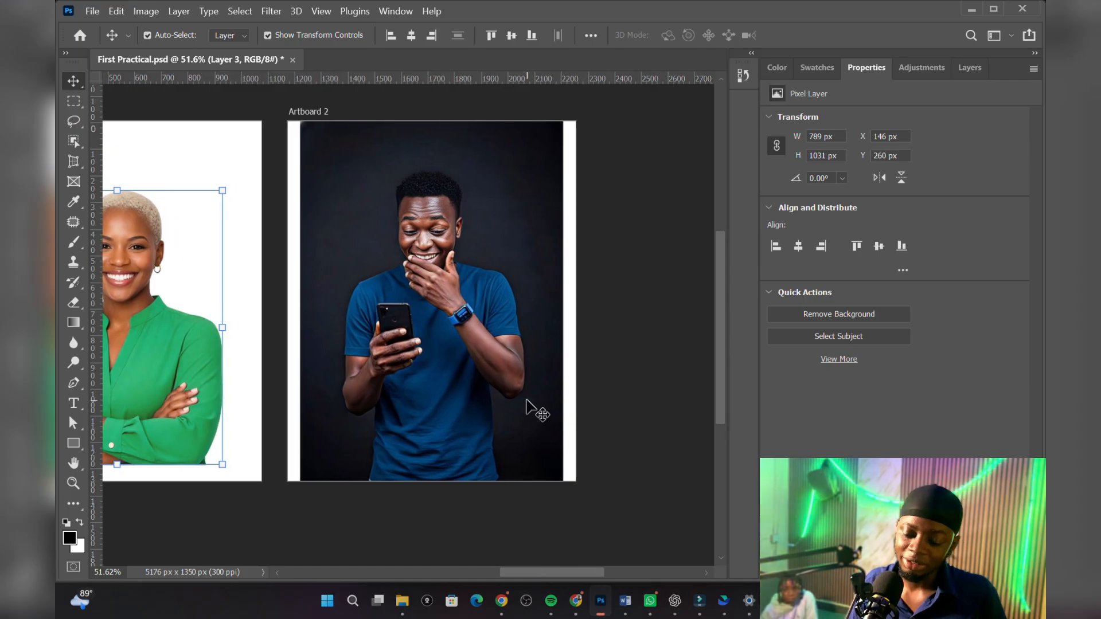
pyautogui.click(527, 401)
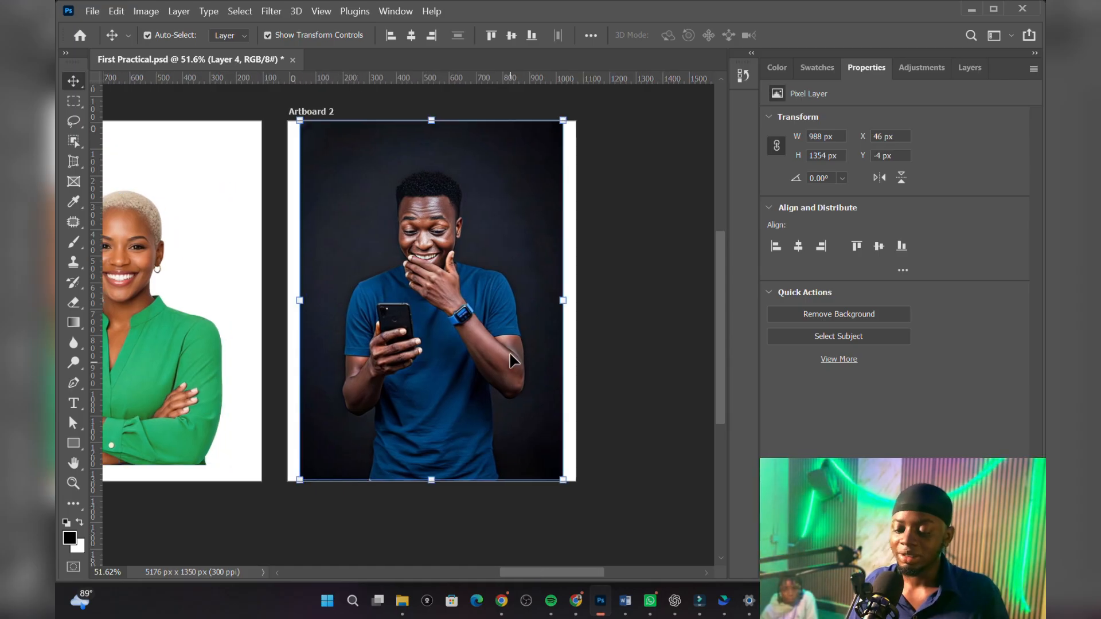
pyautogui.click(245, 12)
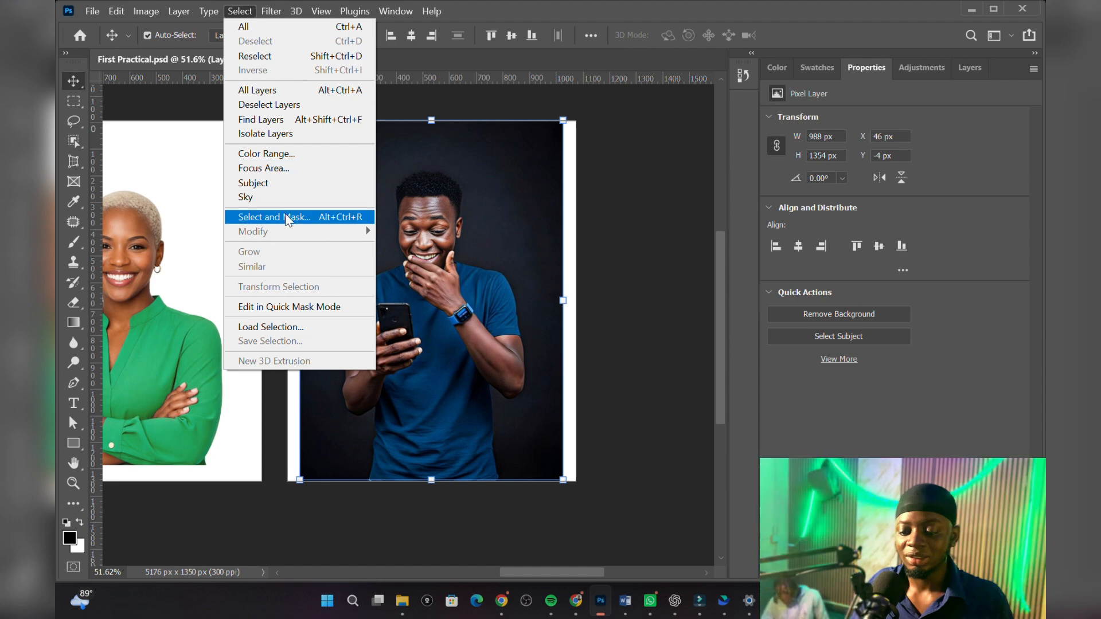
pyautogui.click(290, 183)
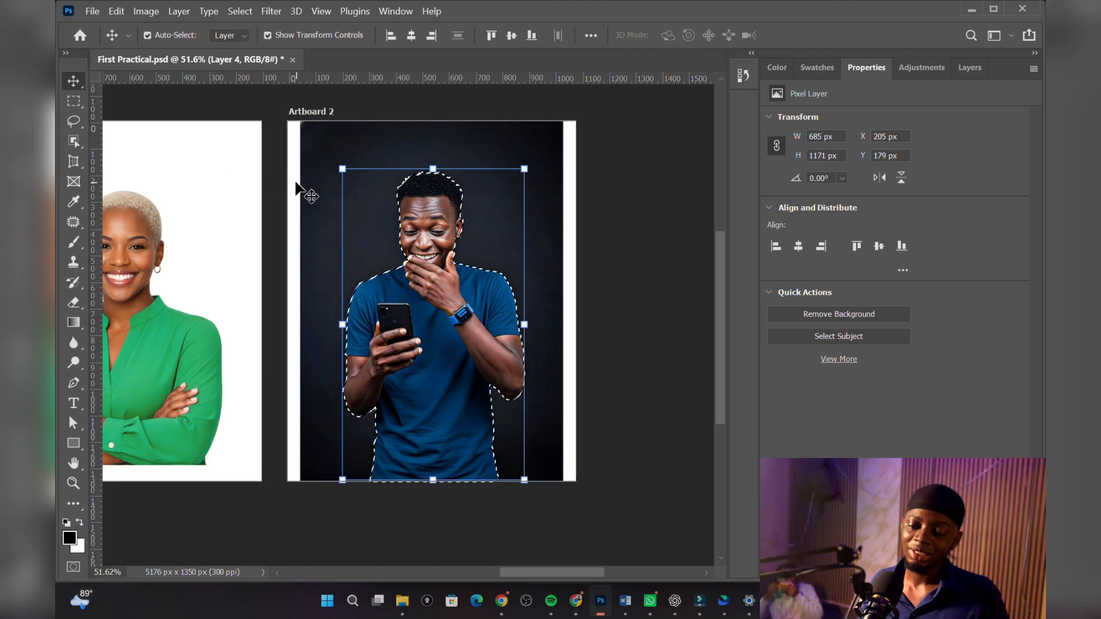
# Try isolating the man by copying the selection to a new layer and deleting the original dark photo, and undo the attempt.
pyautogui.press('ctrl')
pyautogui.hotkey('ctrl', 'j')
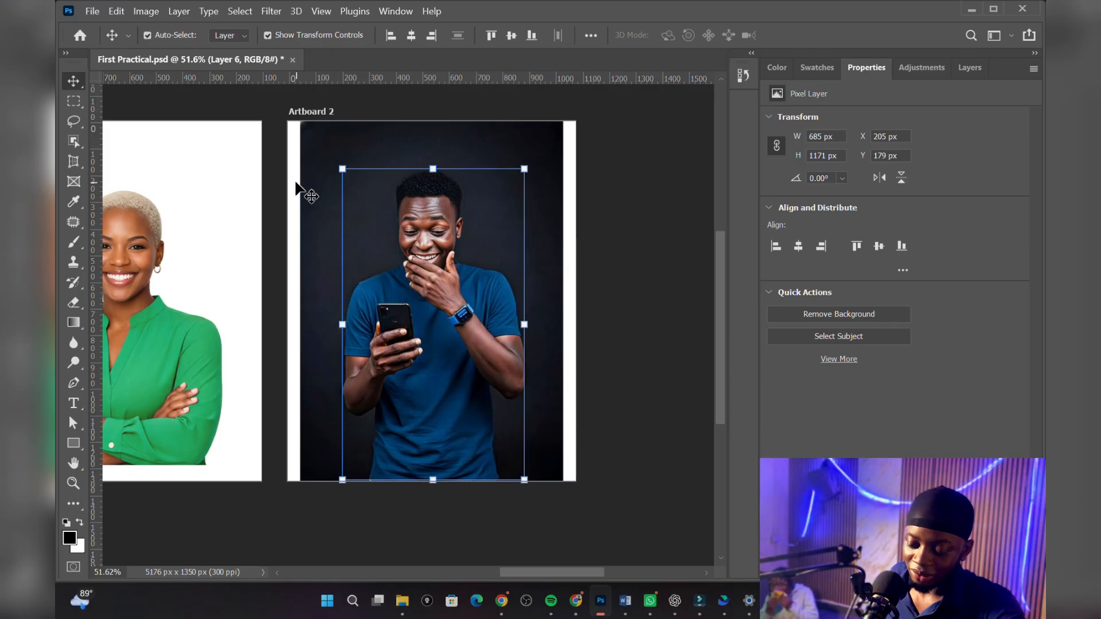
pyautogui.click(546, 154)
pyautogui.press('Delete')
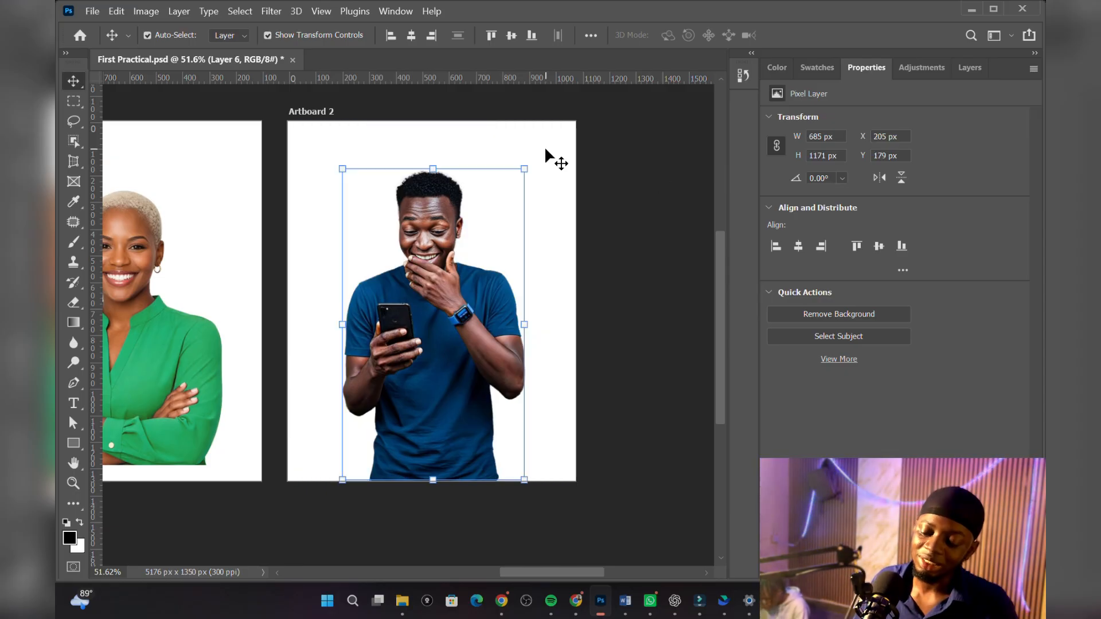
pyautogui.moveTo(428, 310)
pyautogui.mouseDown()
pyautogui.moveTo(425, 253)
pyautogui.moveTo(429, 292)
pyautogui.moveTo(459, 292)
pyautogui.moveTo(447, 299)
pyautogui.mouseUp()
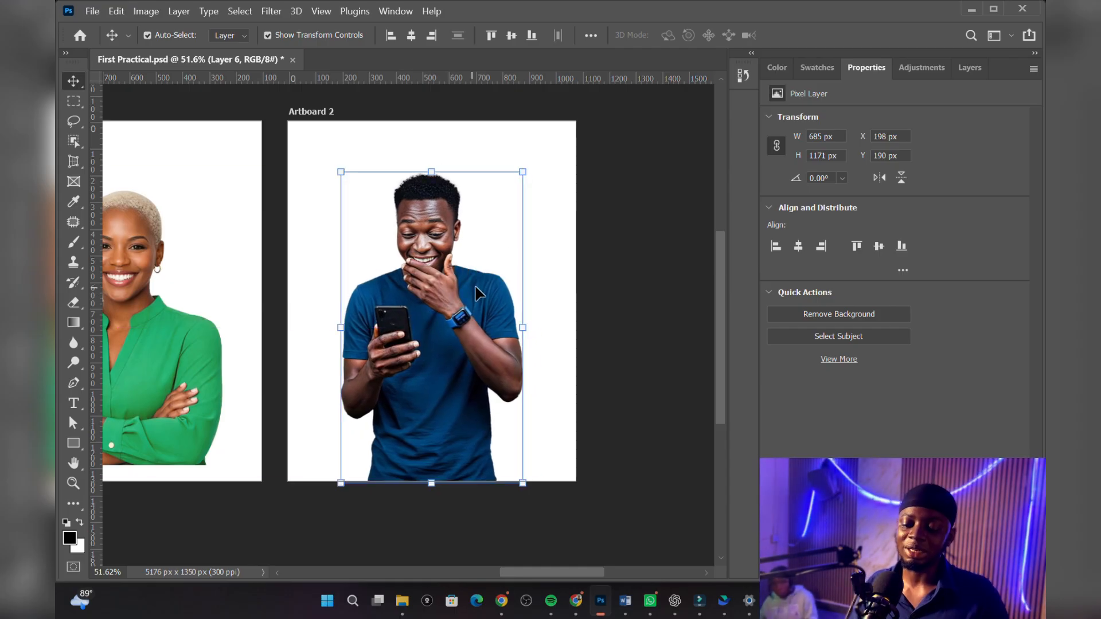
pyautogui.hotkey('ctrl', 'z')
pyautogui.hotkey('ctrl', 'z')
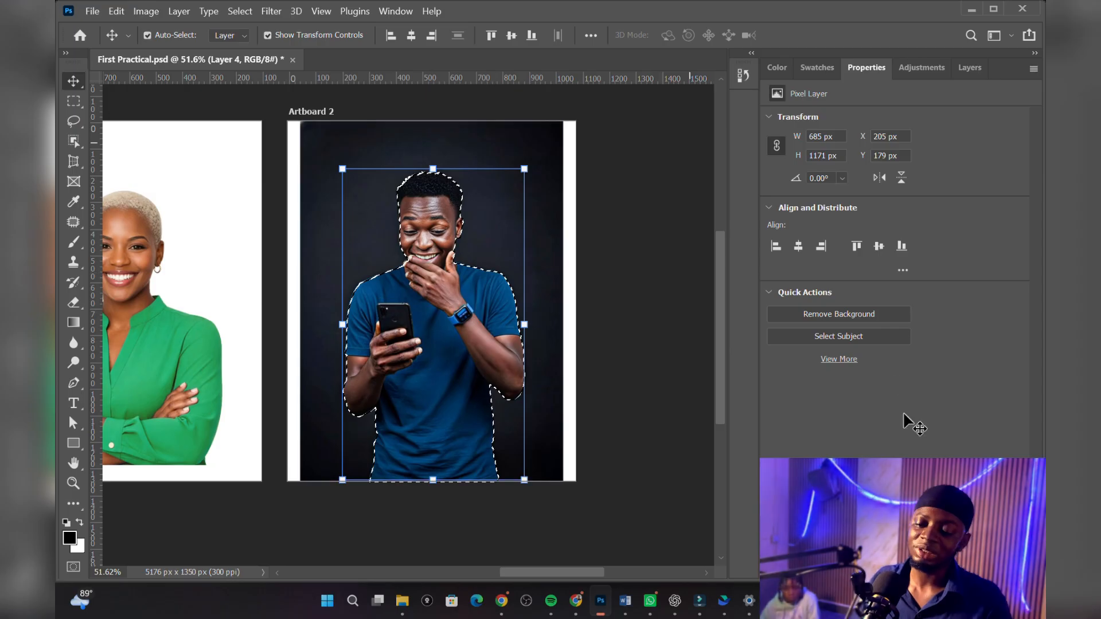
# Add a layer mask from the man's selection to Layer 4 on Artboard 2 to hide the dark background.
pyautogui.click(975, 70)
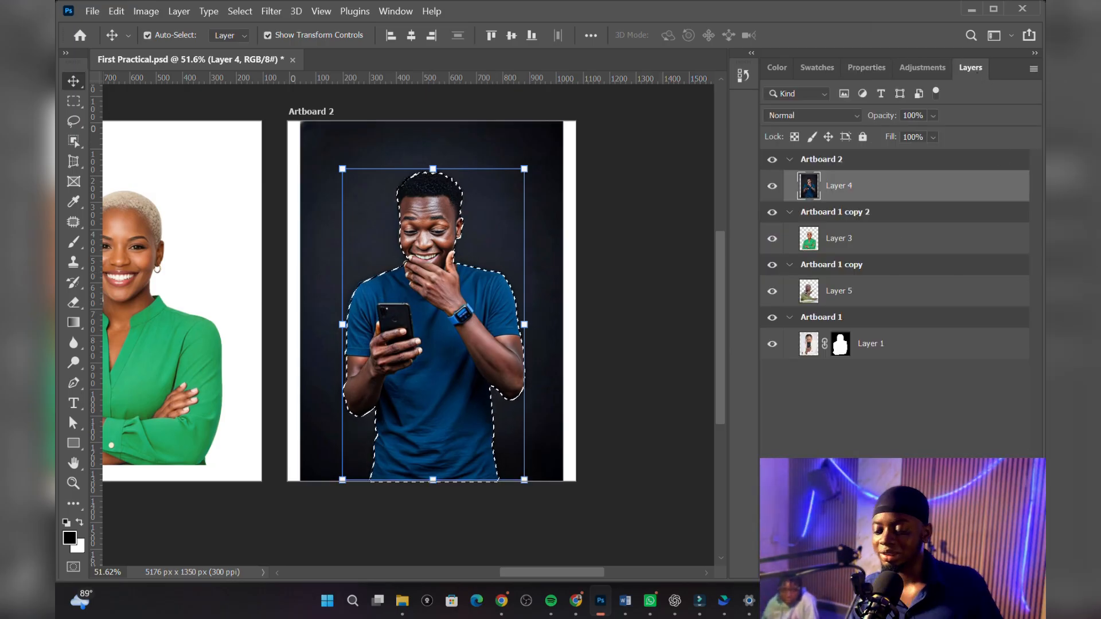
pyautogui.click(881, 573)
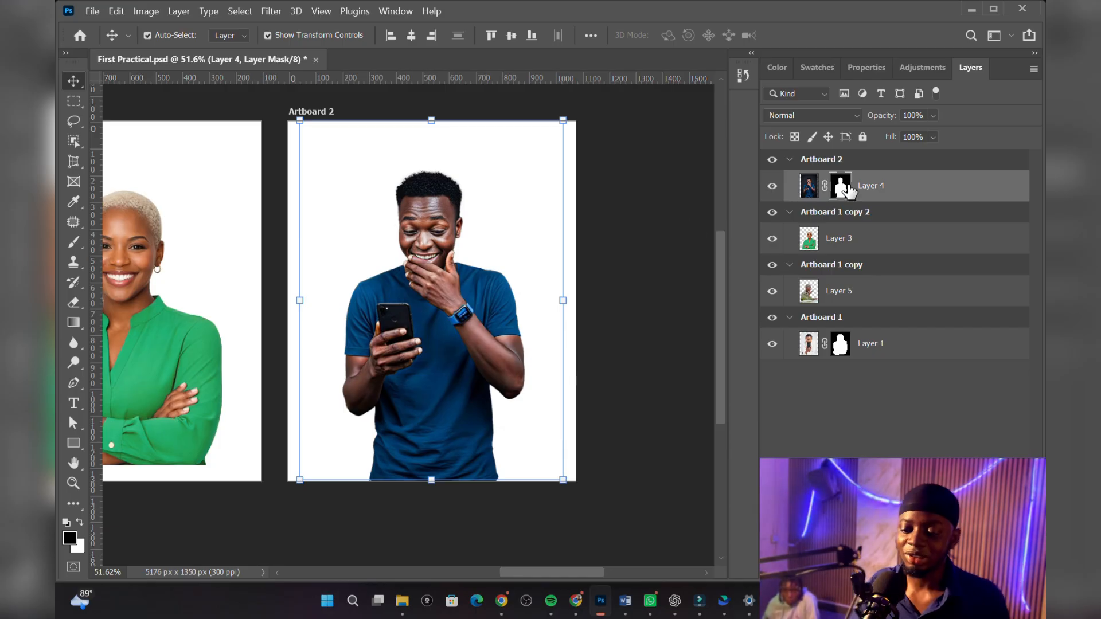